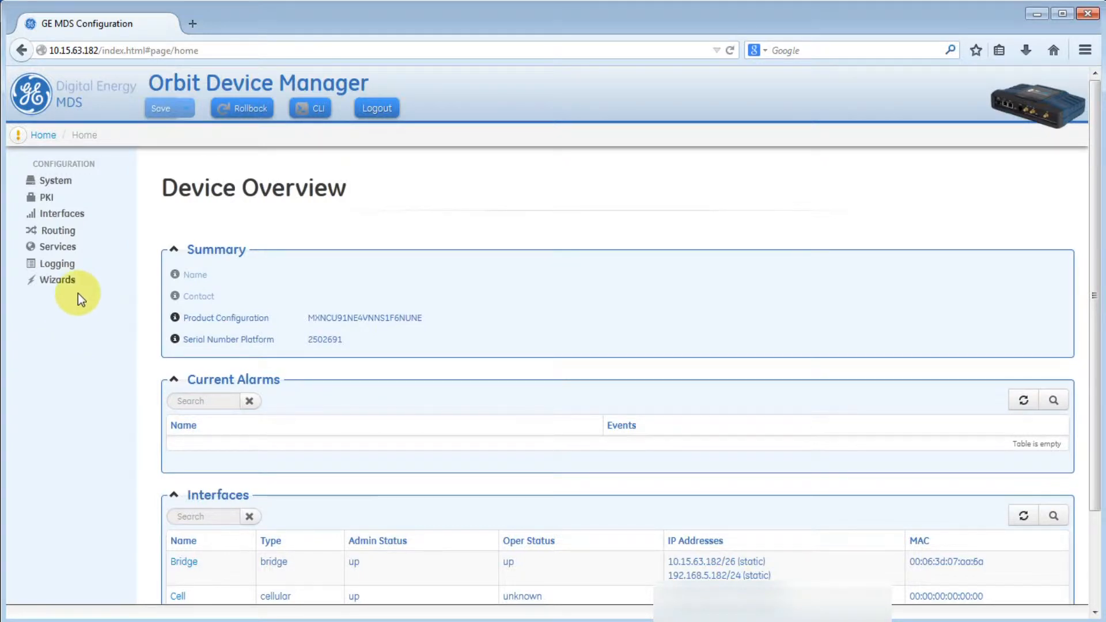
- Go to Services > Qos and create a classifier named GOOSE
{"action": "left_click", "coordinate": [52, 248]}
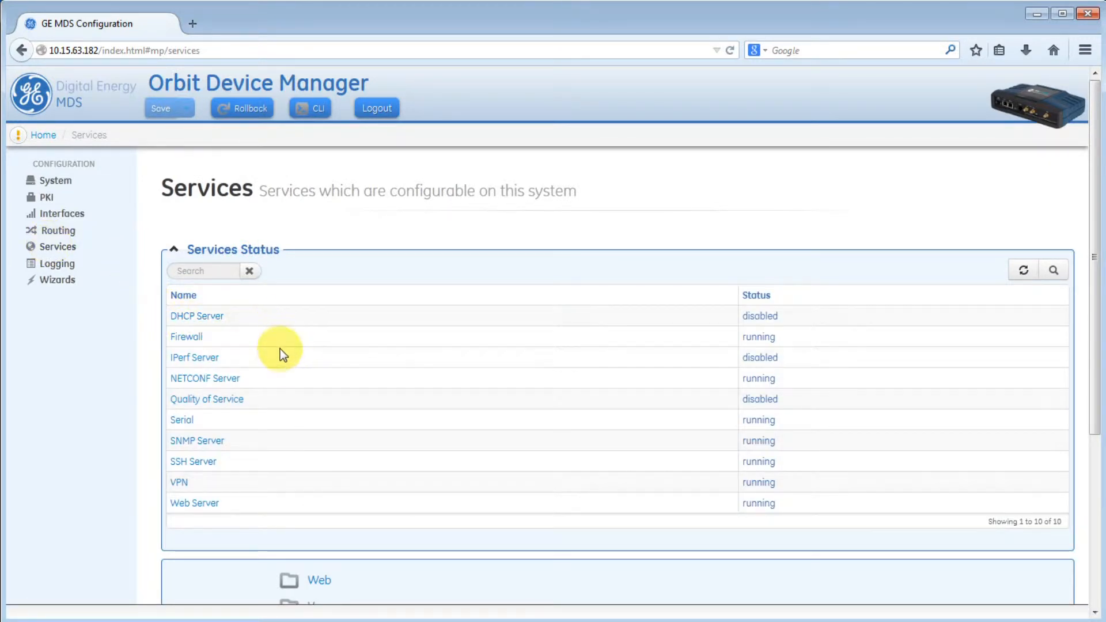
{"action": "scroll", "coordinate": [279, 431], "scroll_direction": "down", "scroll_amount": 5}
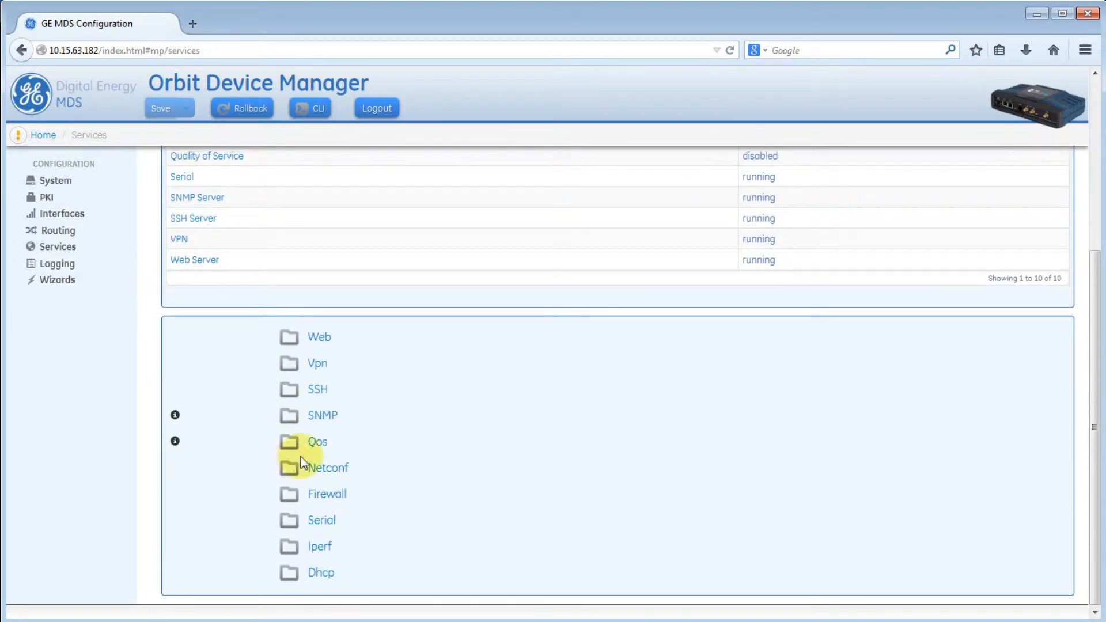
{"action": "left_click", "coordinate": [316, 445]}
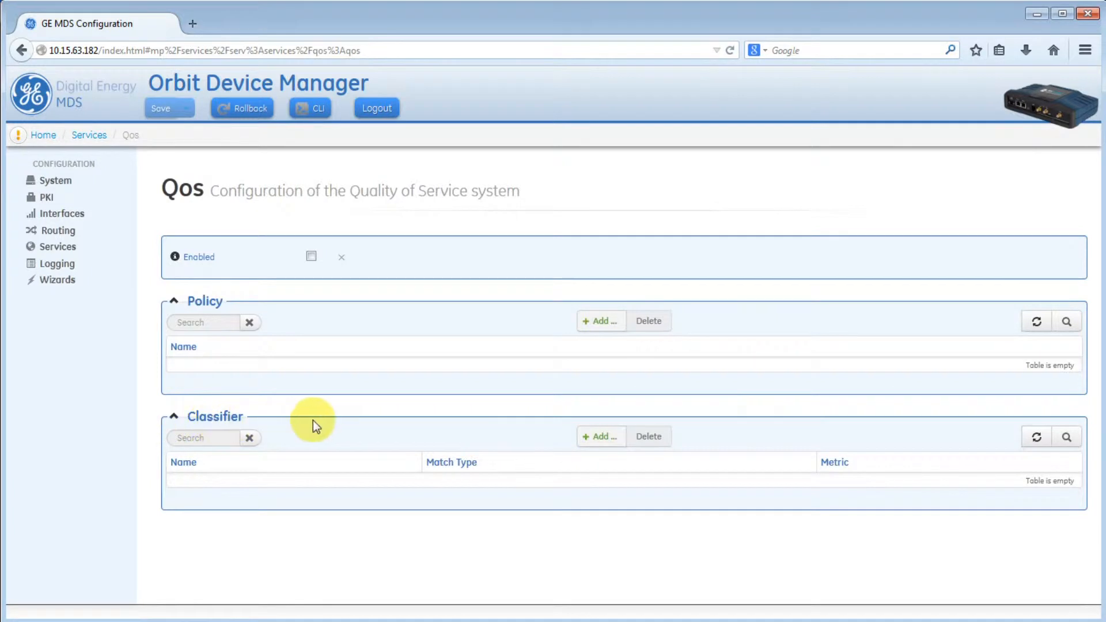
{"action": "left_click", "coordinate": [592, 439]}
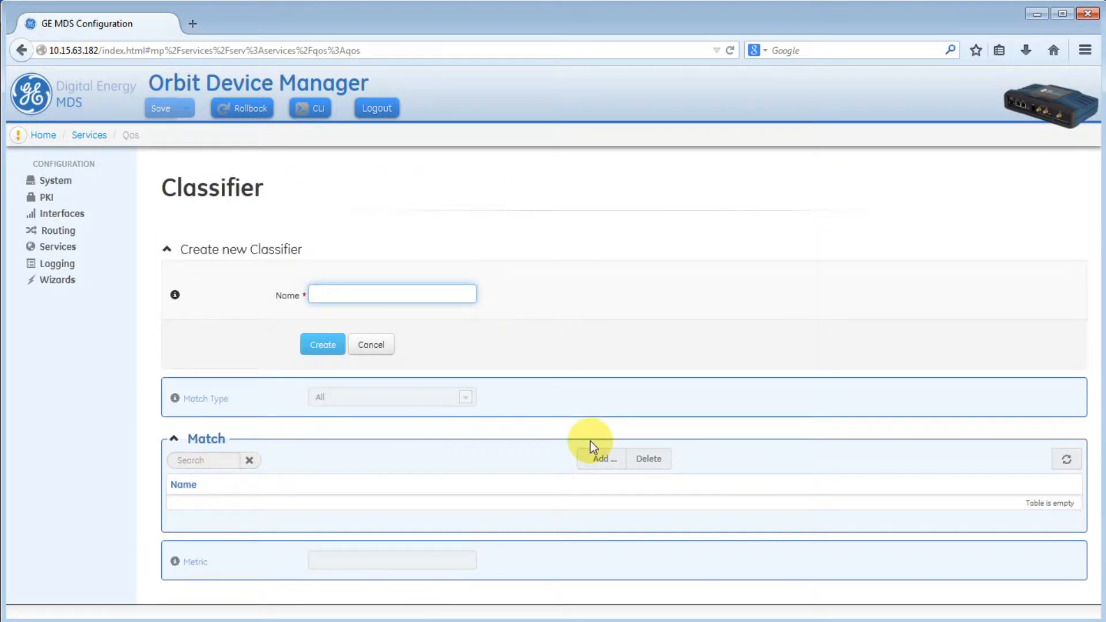
{"action": "type", "text": "GOOSE"}
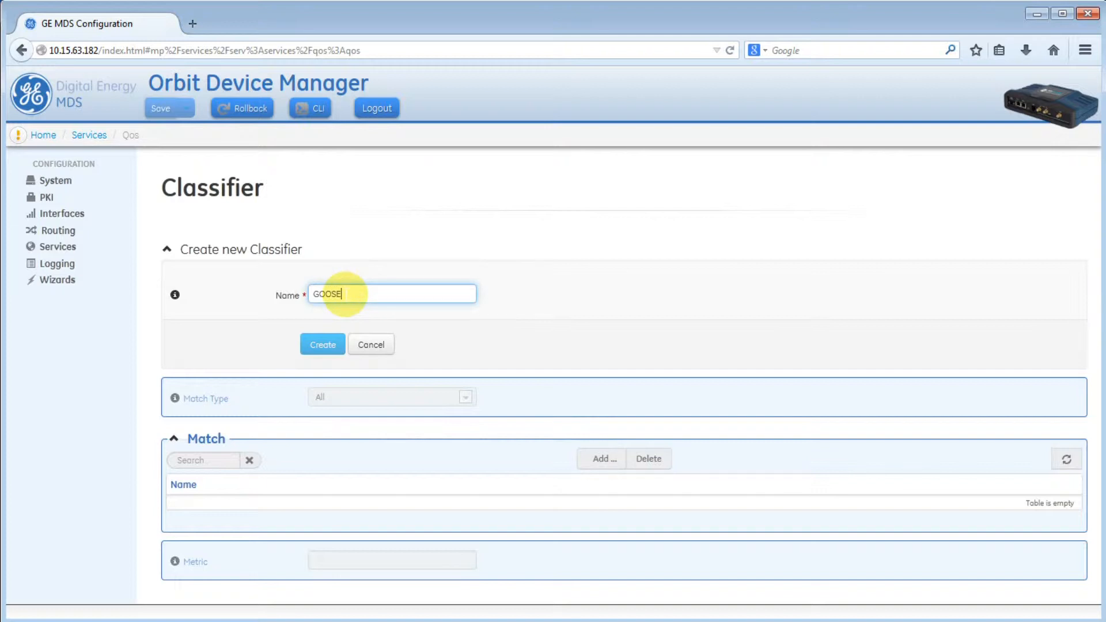
{"action": "left_click", "coordinate": [305, 343]}
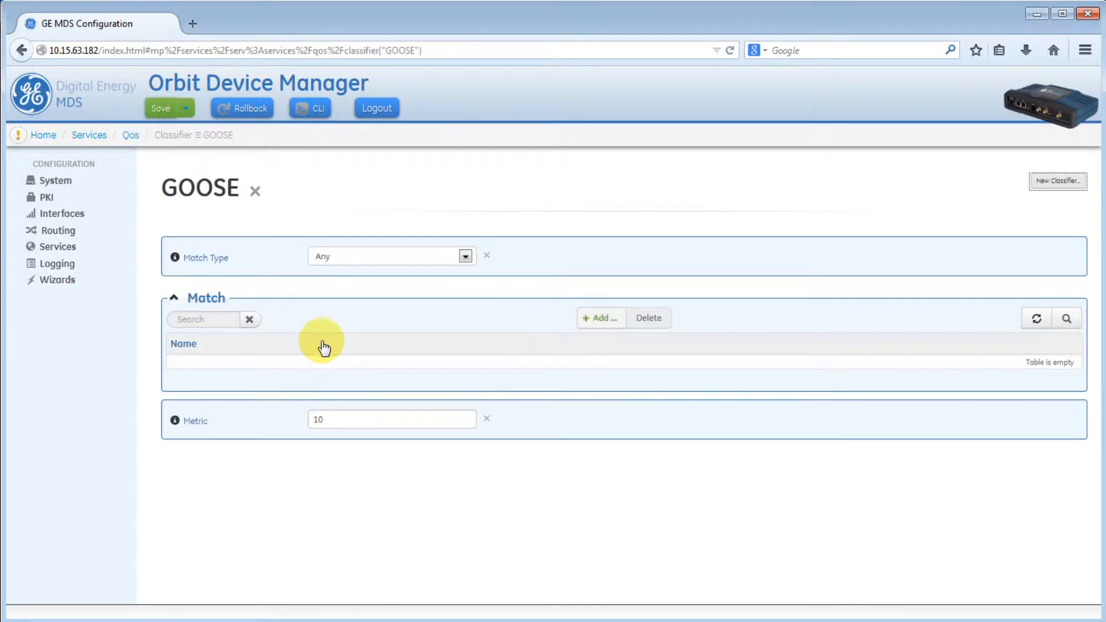
- Add a GOOSE match whose Ethernet Ether Type protocol is Goose, then return to Qos
{"action": "left_click", "coordinate": [583, 333]}
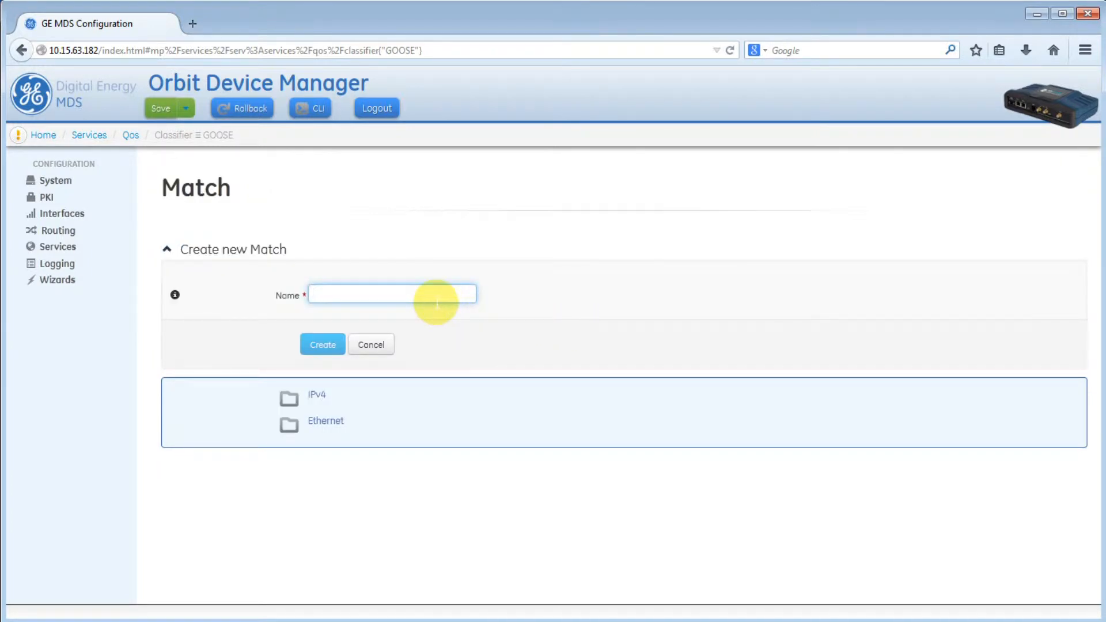
{"action": "type", "text": "GOOSE"}
{"action": "left_click", "coordinate": [321, 345]}
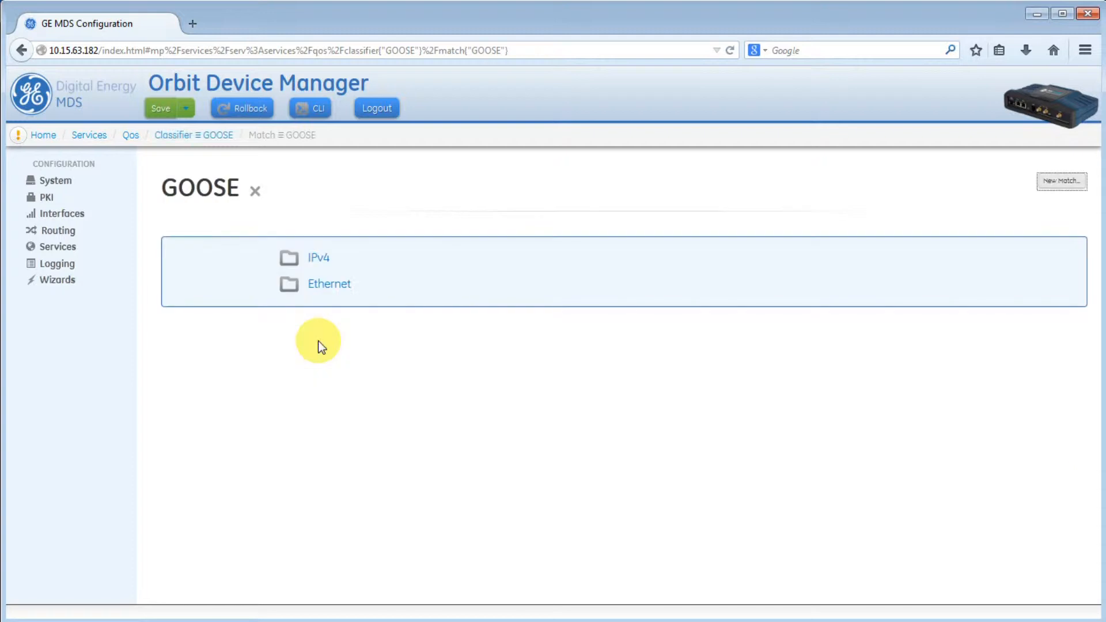
{"action": "left_click", "coordinate": [326, 285]}
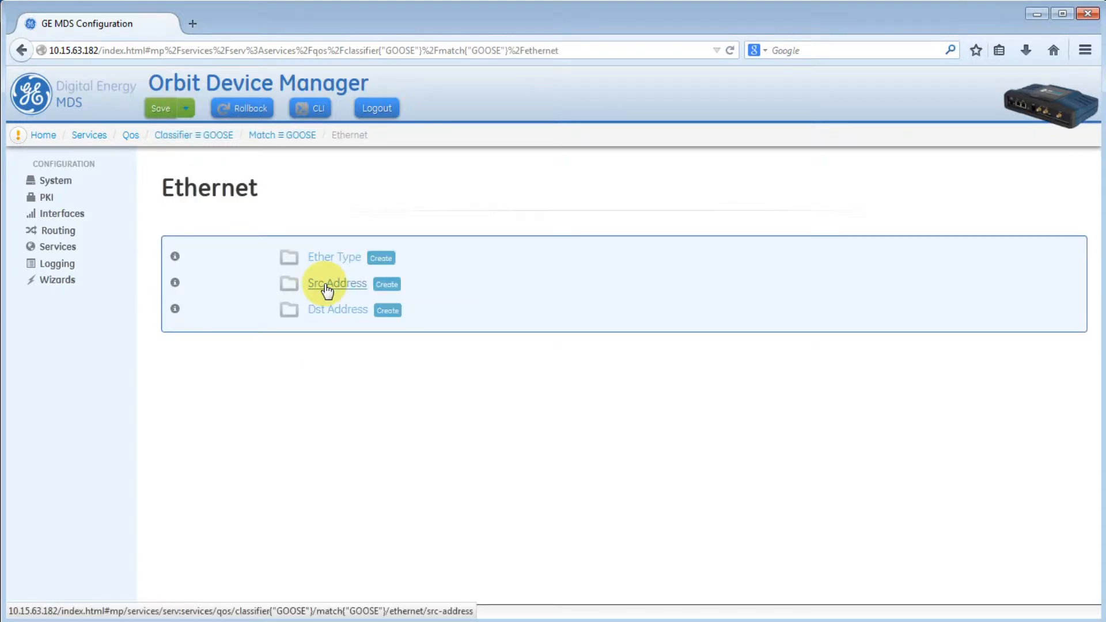
{"action": "left_click", "coordinate": [379, 258]}
{"action": "left_click", "coordinate": [339, 259]}
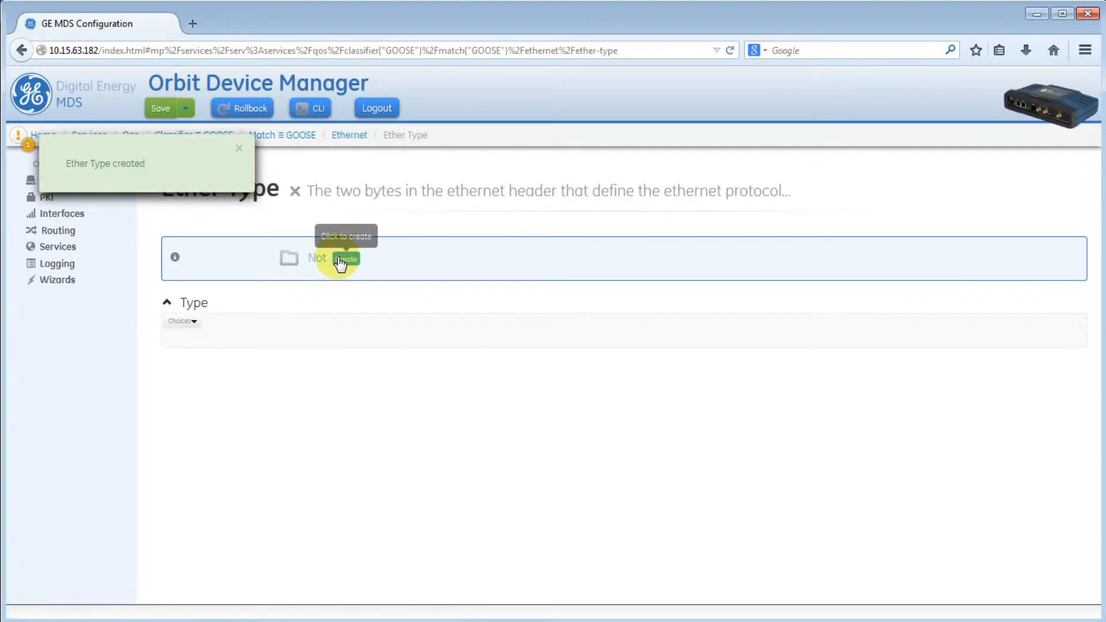
{"action": "left_click", "coordinate": [194, 323]}
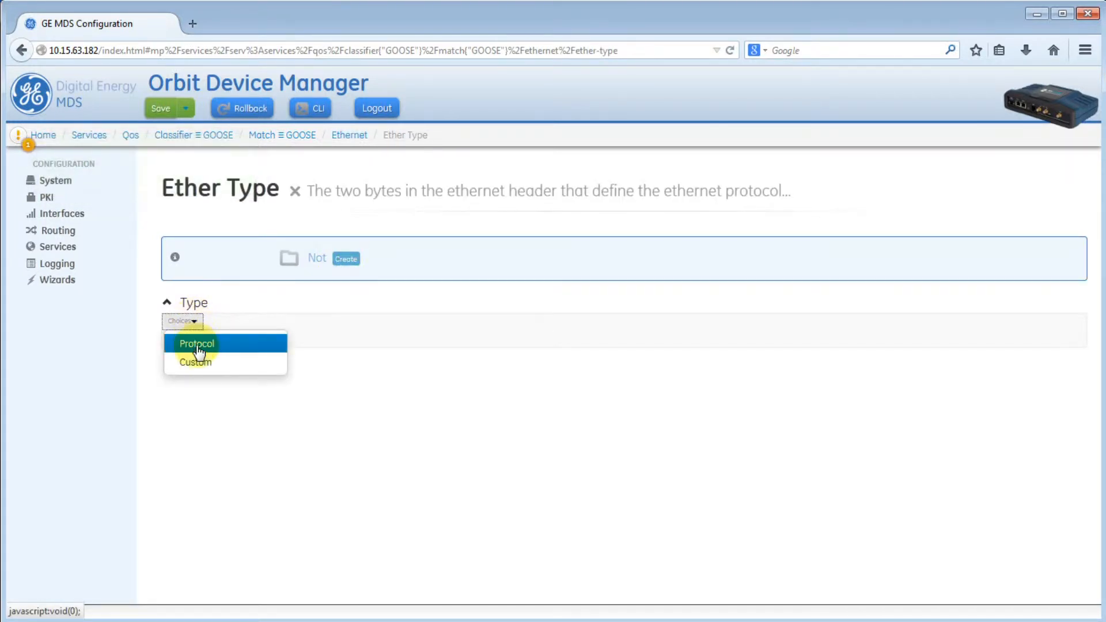
{"action": "left_click", "coordinate": [197, 345]}
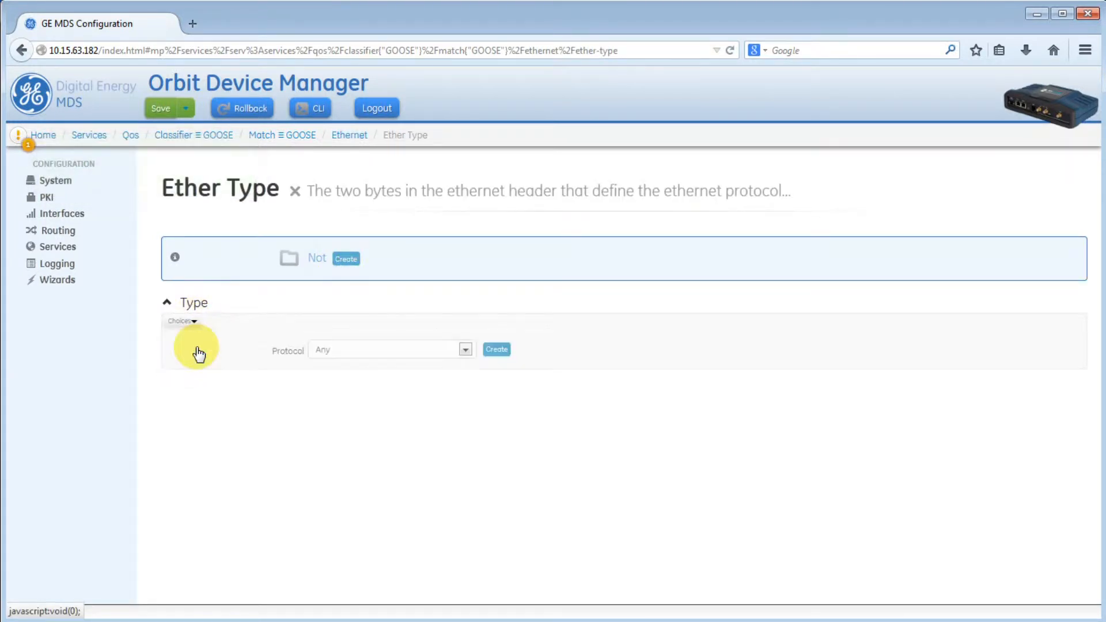
{"action": "left_click", "coordinate": [461, 351]}
{"action": "left_click", "coordinate": [402, 494]}
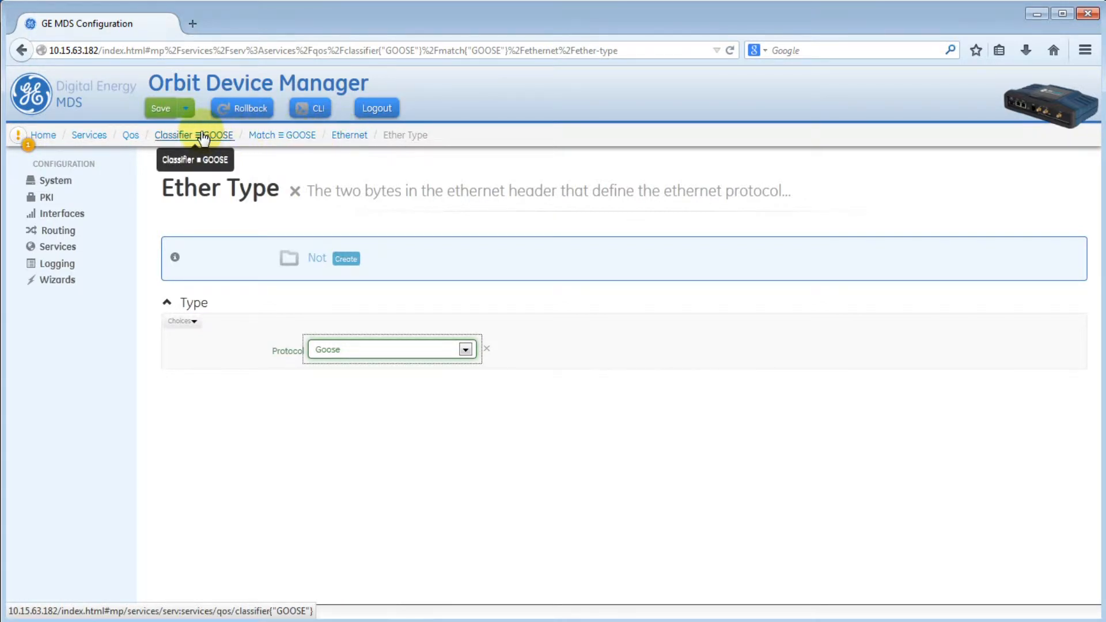
{"action": "left_click", "coordinate": [130, 136]}
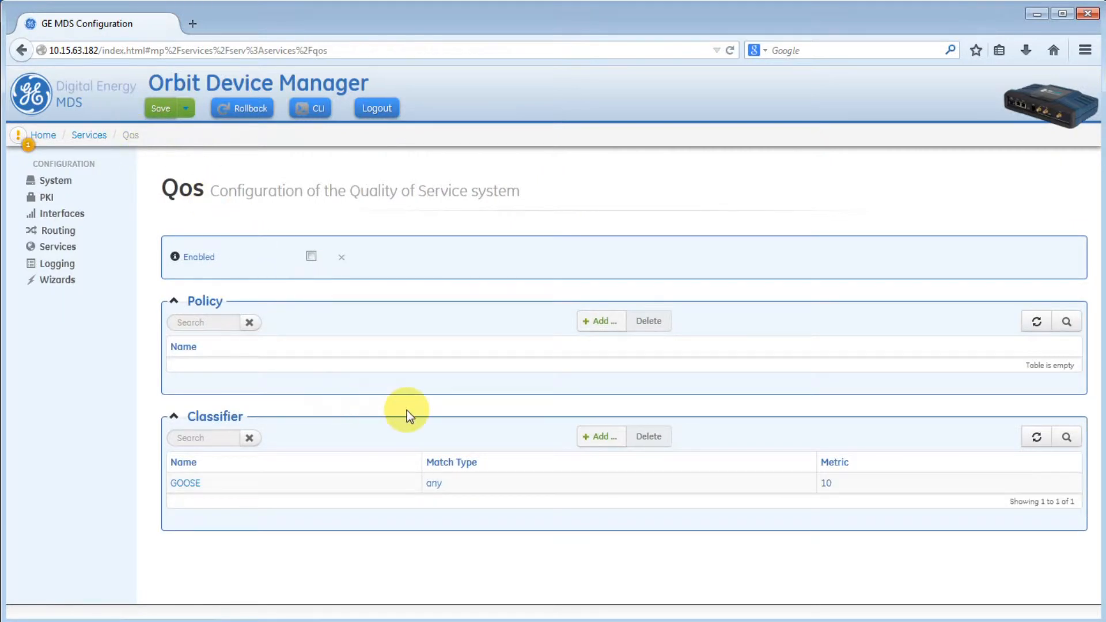
- Create a VLAN101 classifier containing a match also named VLAN101
{"action": "left_click", "coordinate": [597, 438]}
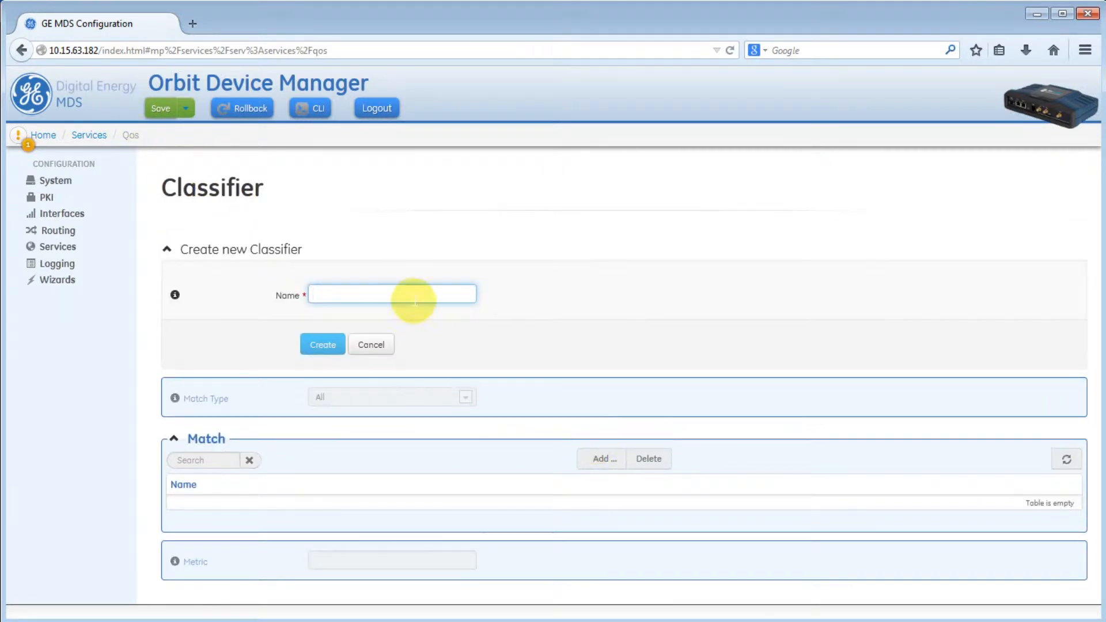
{"action": "type", "text": "VLAN101"}
{"action": "left_click", "coordinate": [309, 342]}
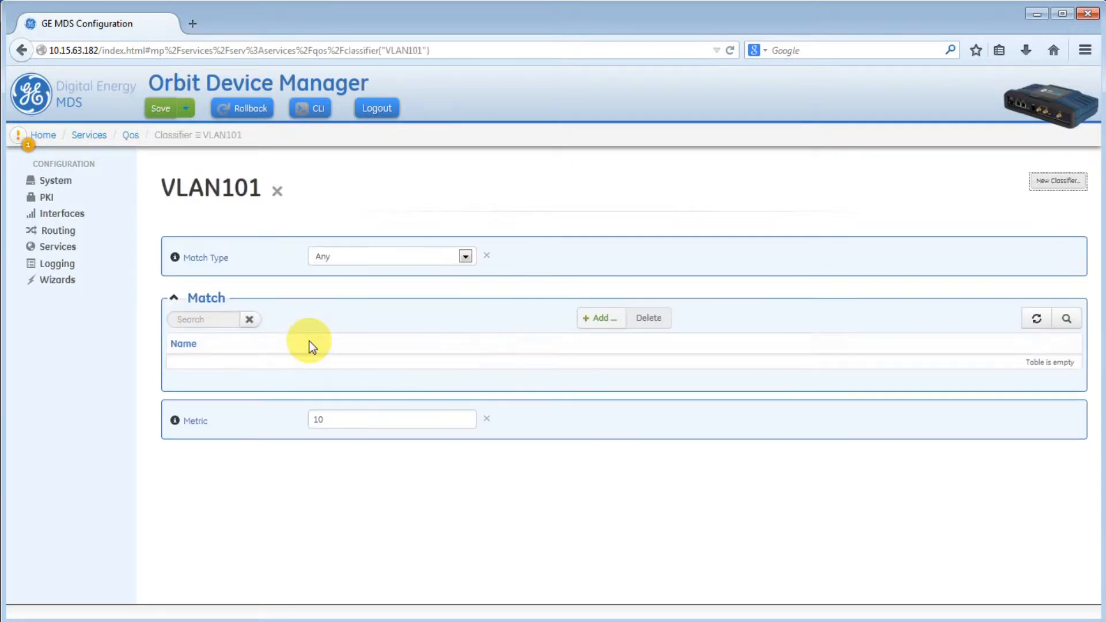
{"action": "left_click", "coordinate": [599, 318]}
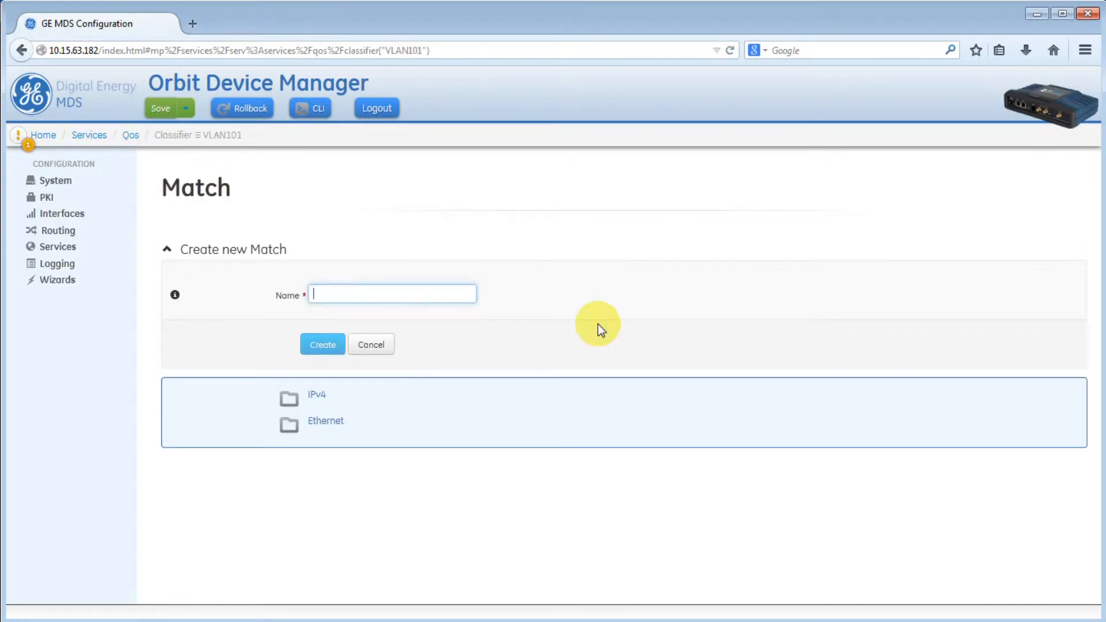
{"action": "type", "text": "VLAN101"}
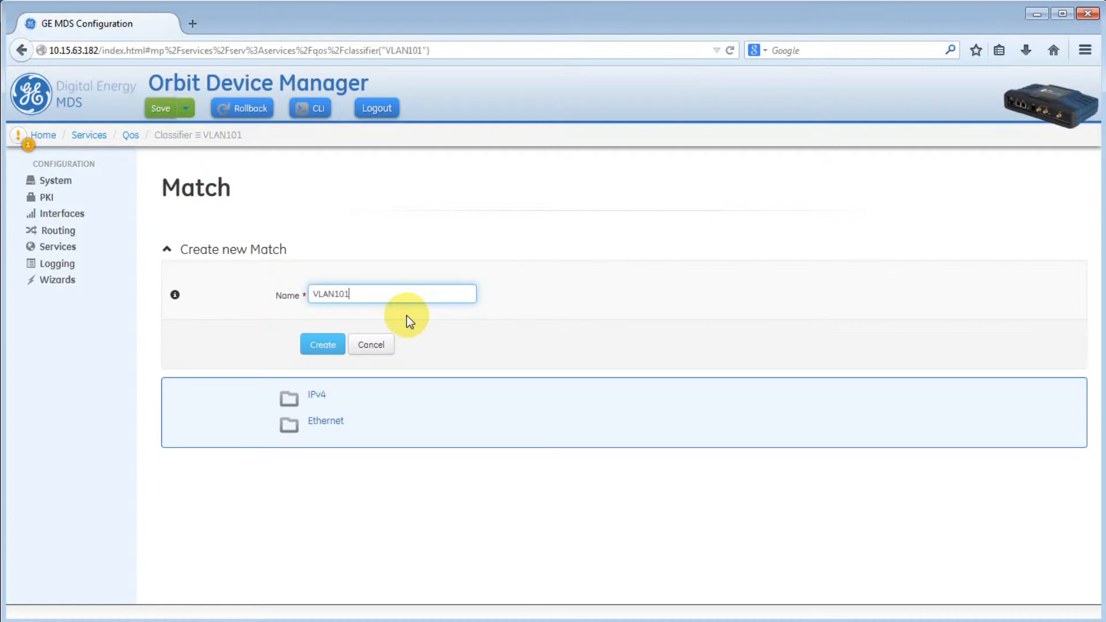
{"action": "left_click", "coordinate": [324, 341]}
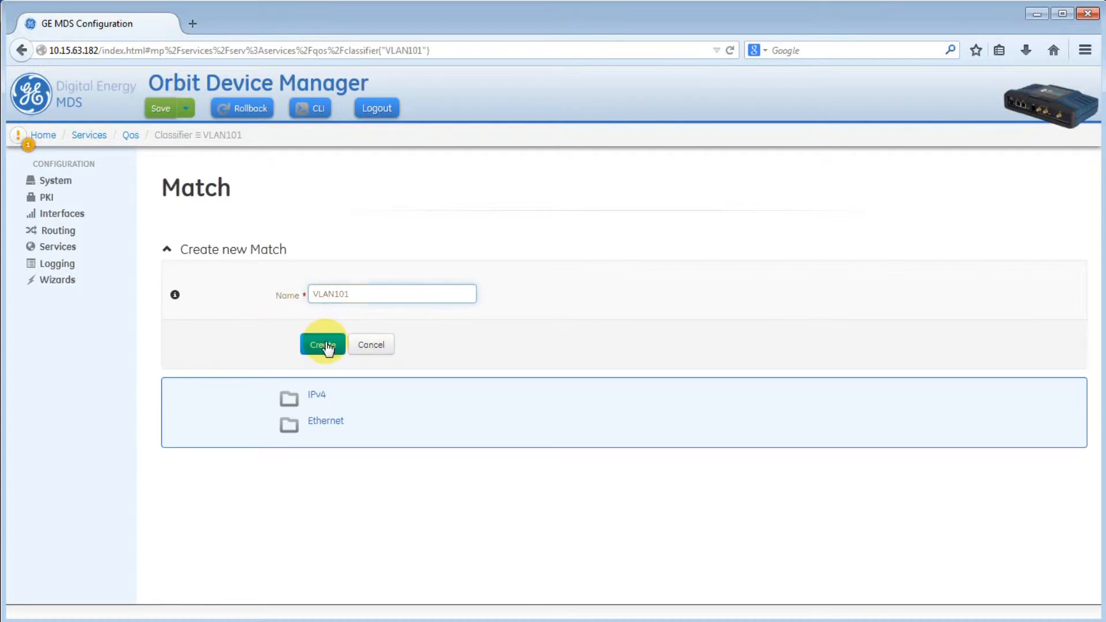
- Set the VLAN101 match's Ethernet Ether Type protocol to Vlan
{"action": "left_click", "coordinate": [322, 288]}
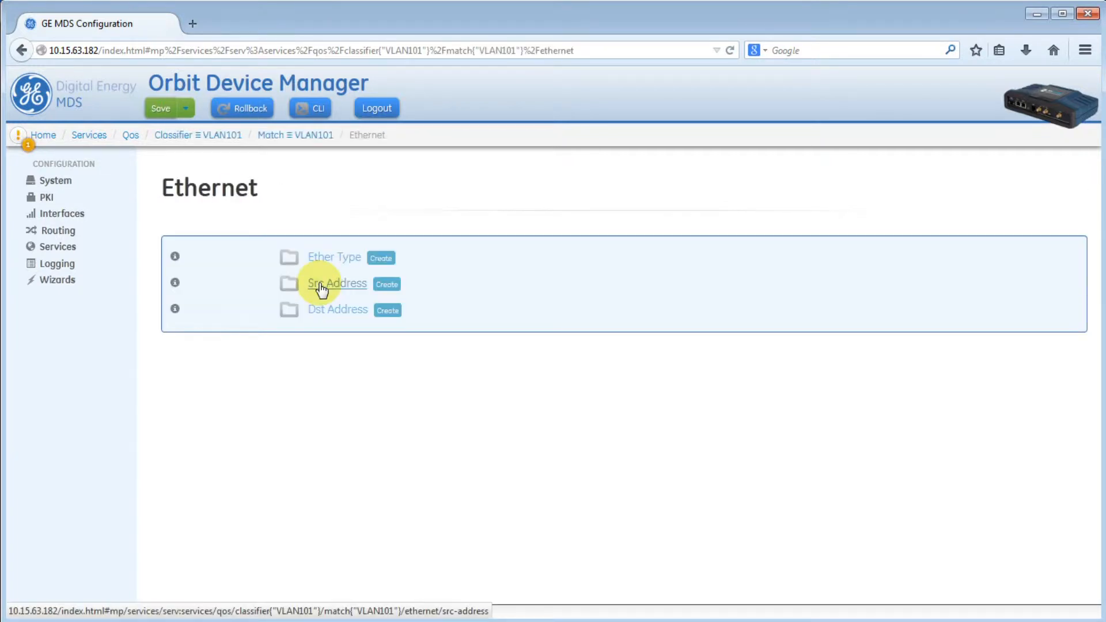
{"action": "left_click", "coordinate": [336, 259]}
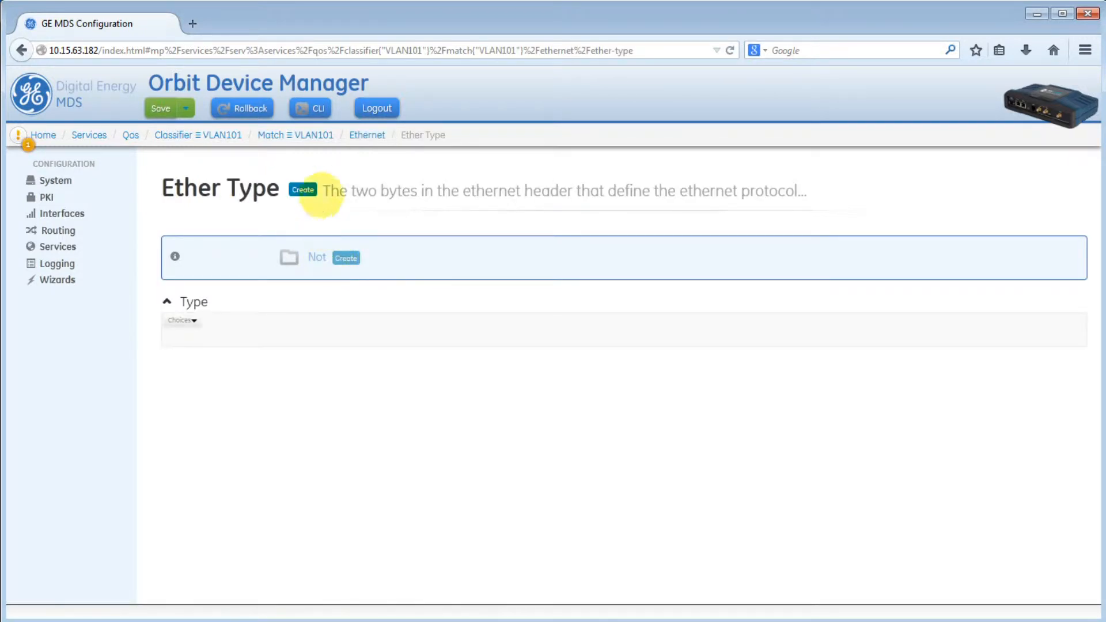
{"action": "left_click", "coordinate": [184, 320]}
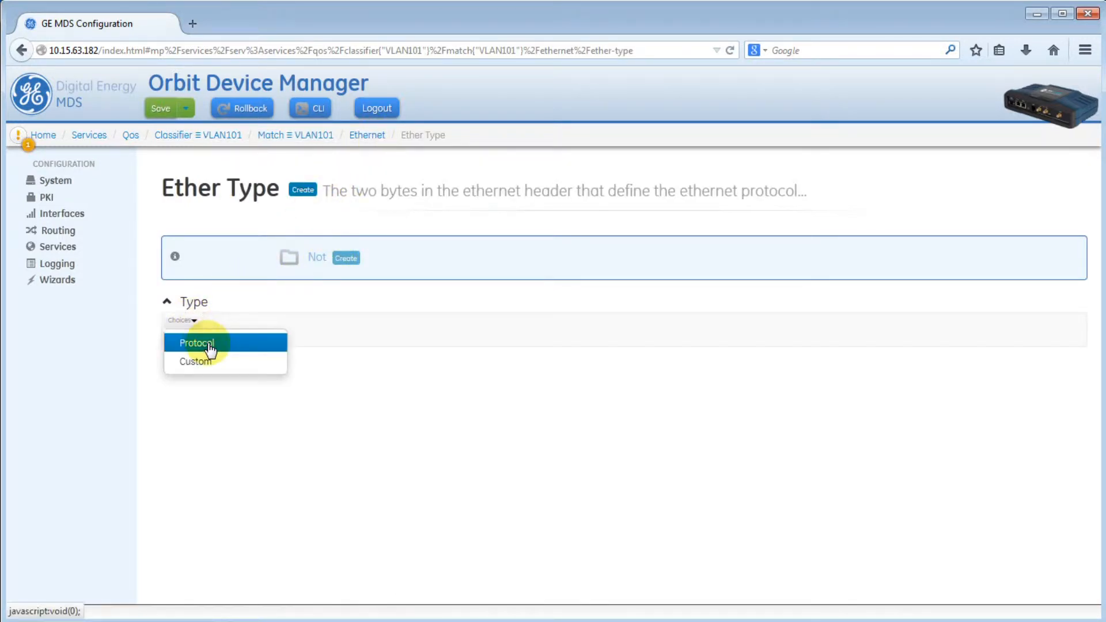
{"action": "left_click", "coordinate": [207, 345]}
{"action": "left_click", "coordinate": [375, 350]}
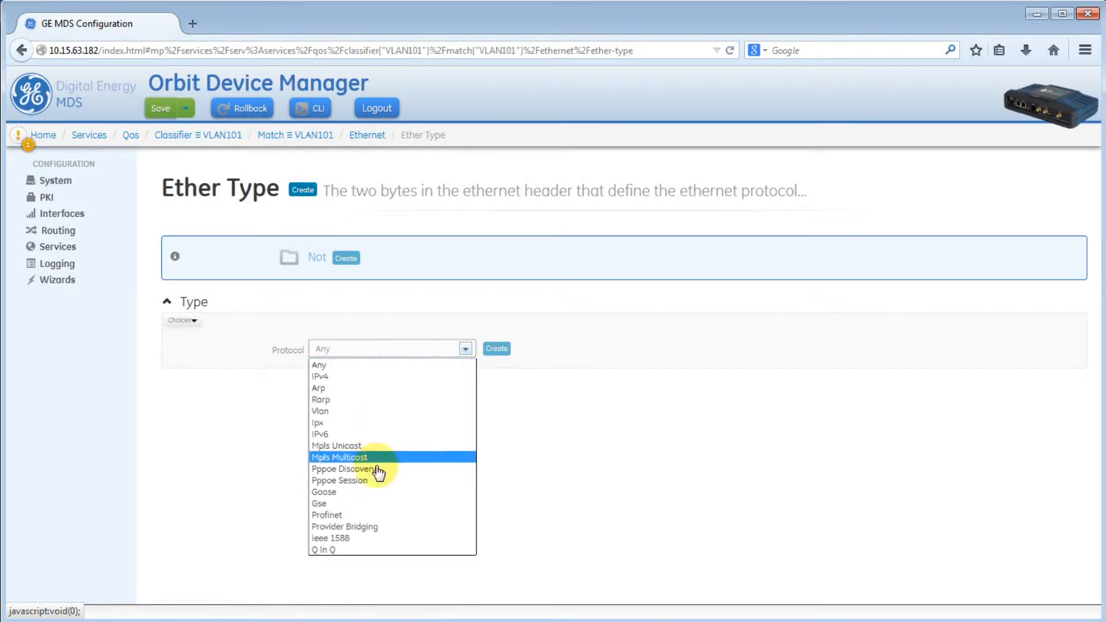
{"action": "left_click", "coordinate": [385, 411]}
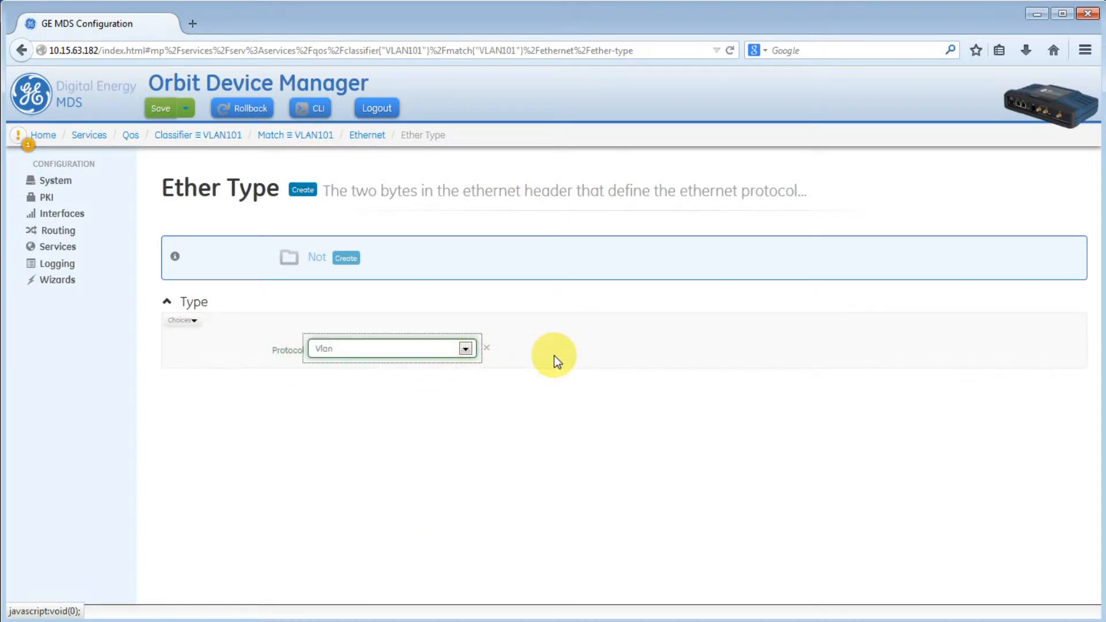
- Add a Vlan ID criterion of 101 and return to the Qos page
{"action": "left_click", "coordinate": [368, 136]}
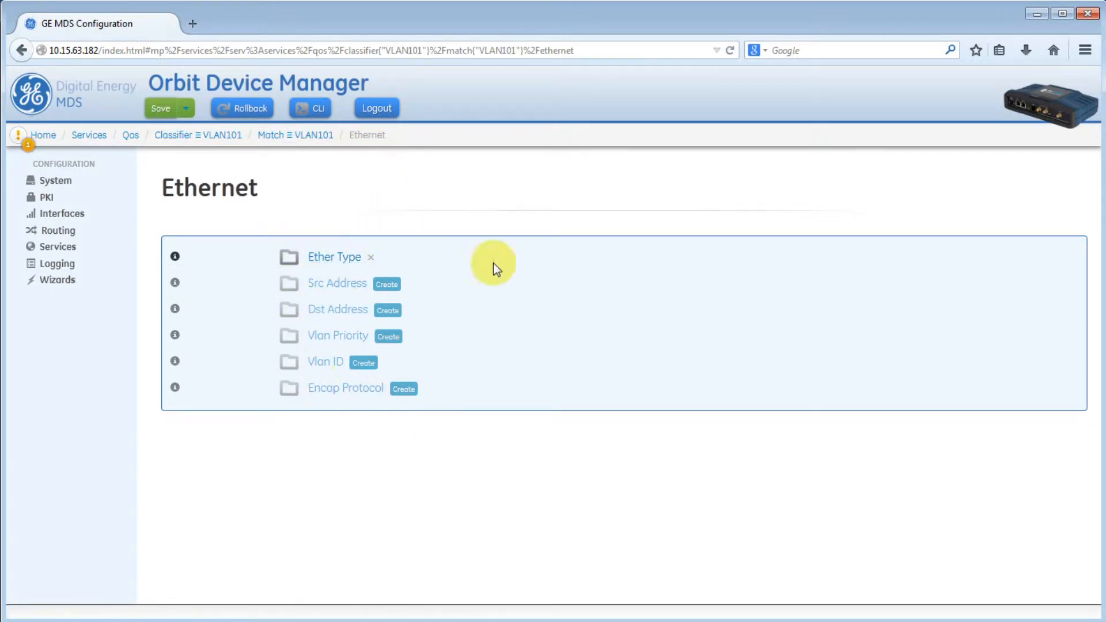
{"action": "left_click", "coordinate": [364, 363]}
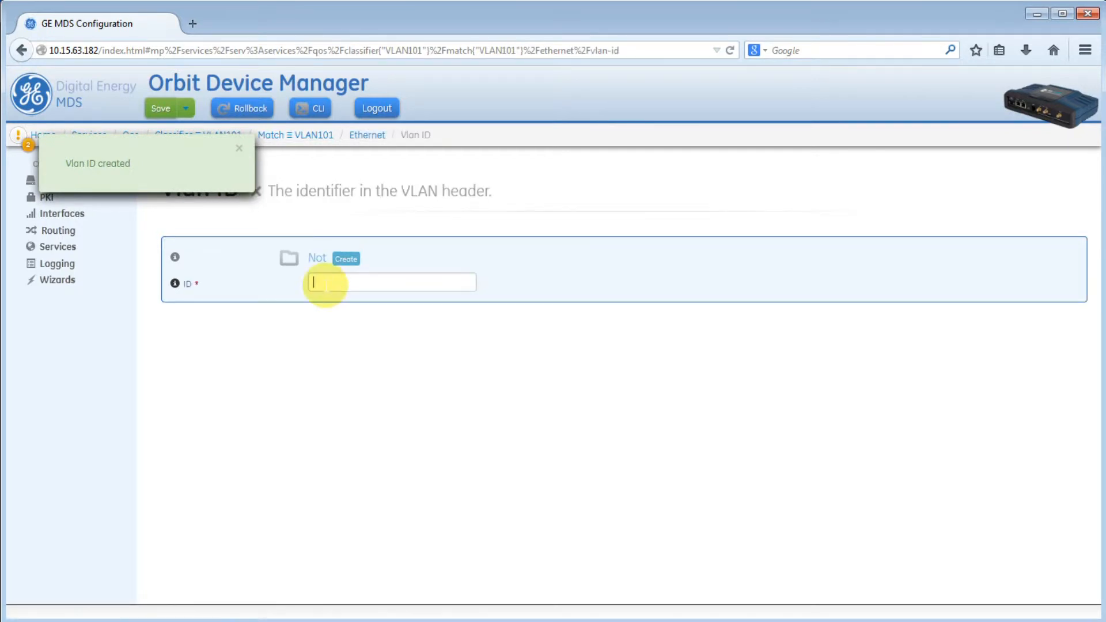
{"action": "left_click", "coordinate": [322, 282]}
{"action": "type", "text": "101"}
{"action": "left_click", "coordinate": [466, 334]}
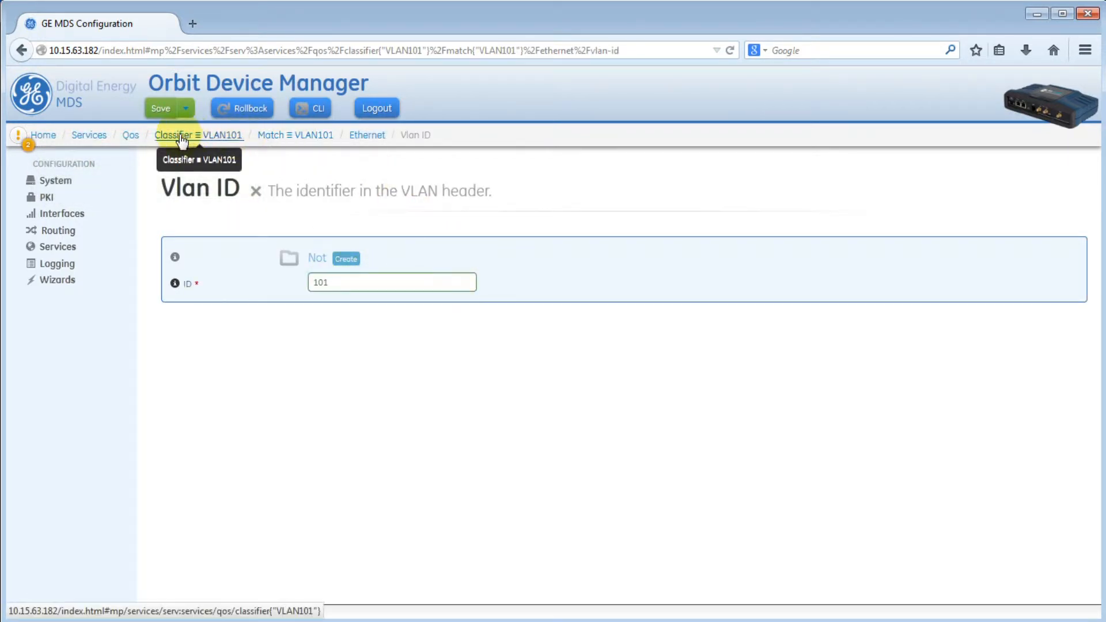
{"action": "left_click", "coordinate": [130, 135]}
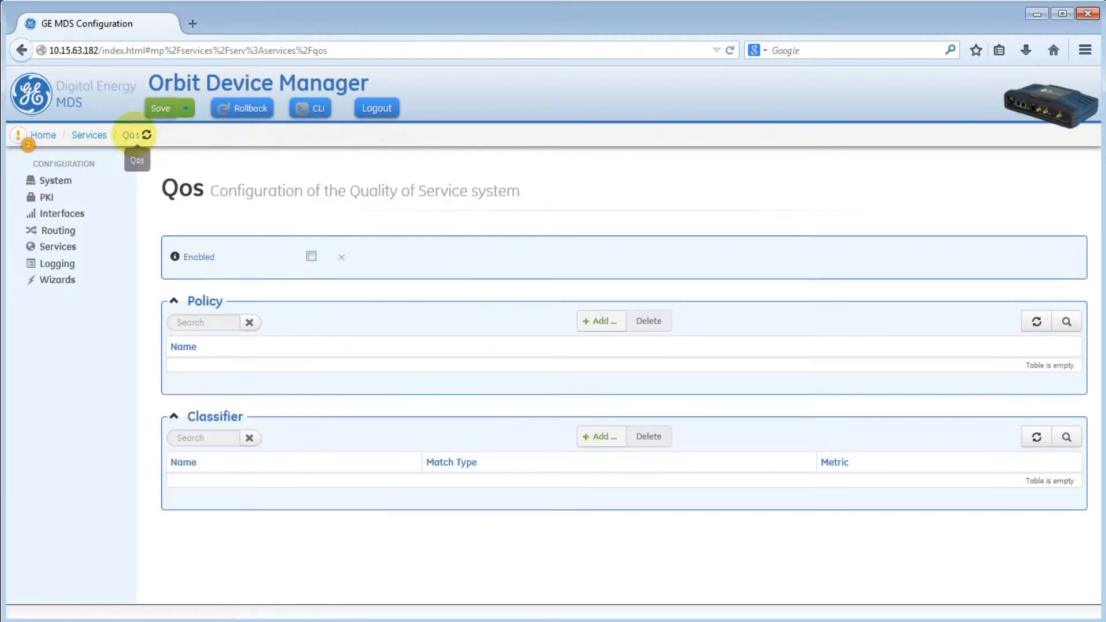
- Create an FTP classifier containing a match also named FTP
{"action": "left_click", "coordinate": [591, 448]}
{"action": "type", "text": "FTP"}
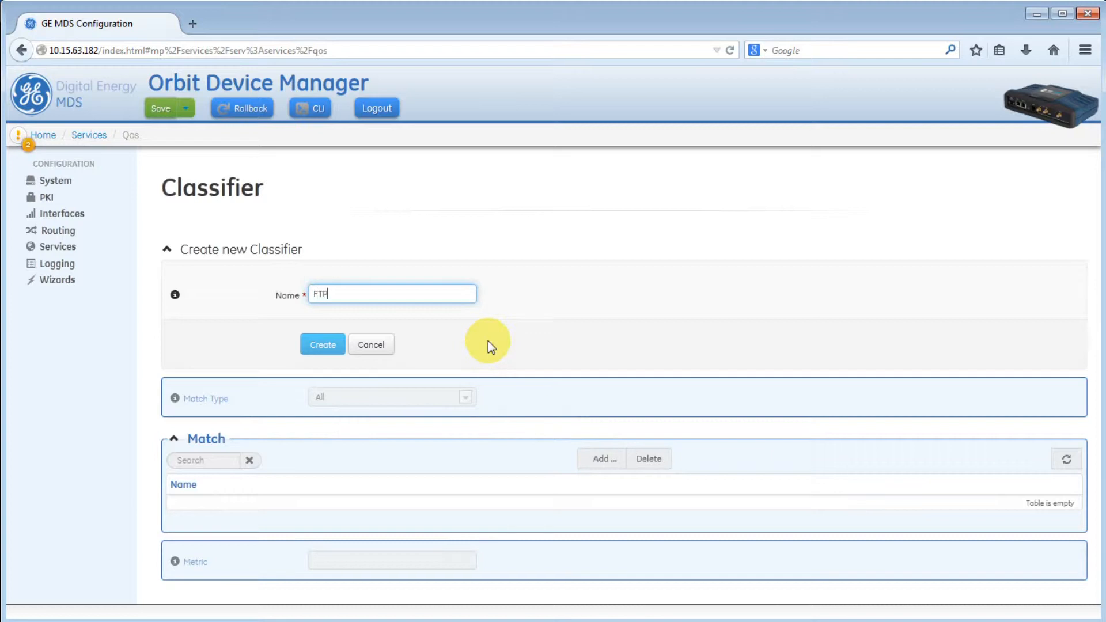
{"action": "left_click", "coordinate": [329, 345]}
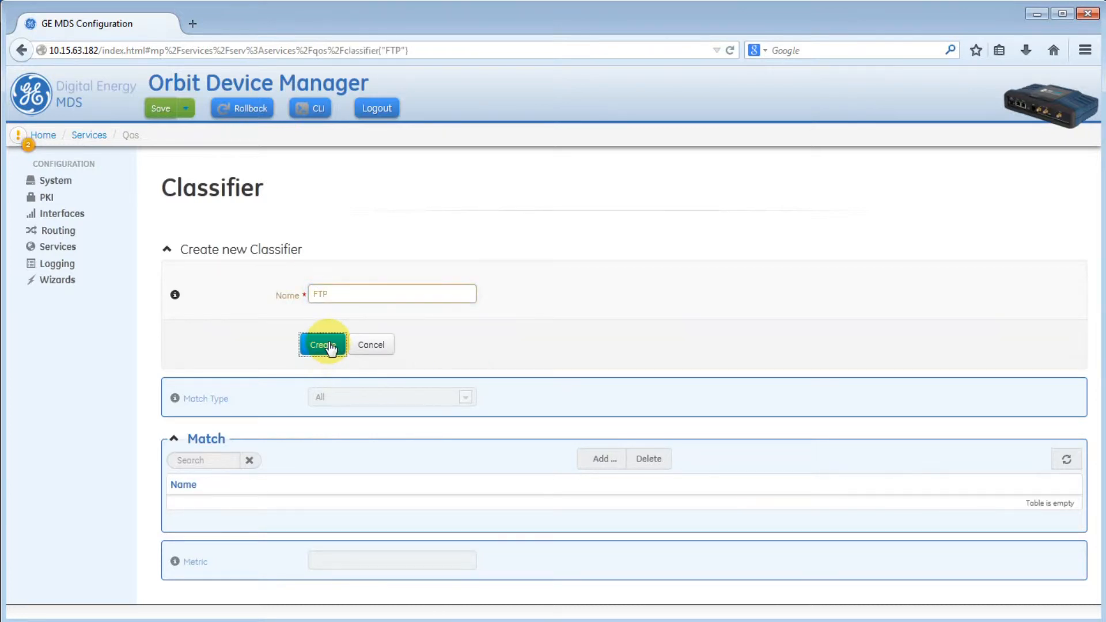
{"action": "left_click", "coordinate": [594, 326]}
{"action": "type", "text": "FTP"}
{"action": "left_click", "coordinate": [328, 349]}
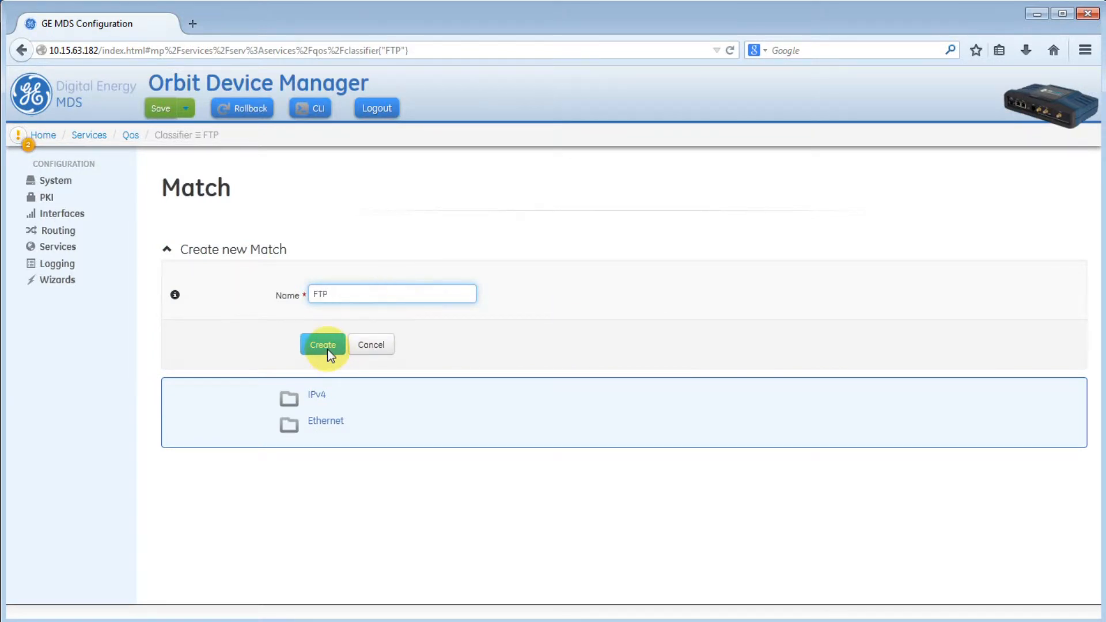
- Give the FTP match an IPv4 protocol criterion with assigned number Tcp
{"action": "left_click", "coordinate": [321, 254]}
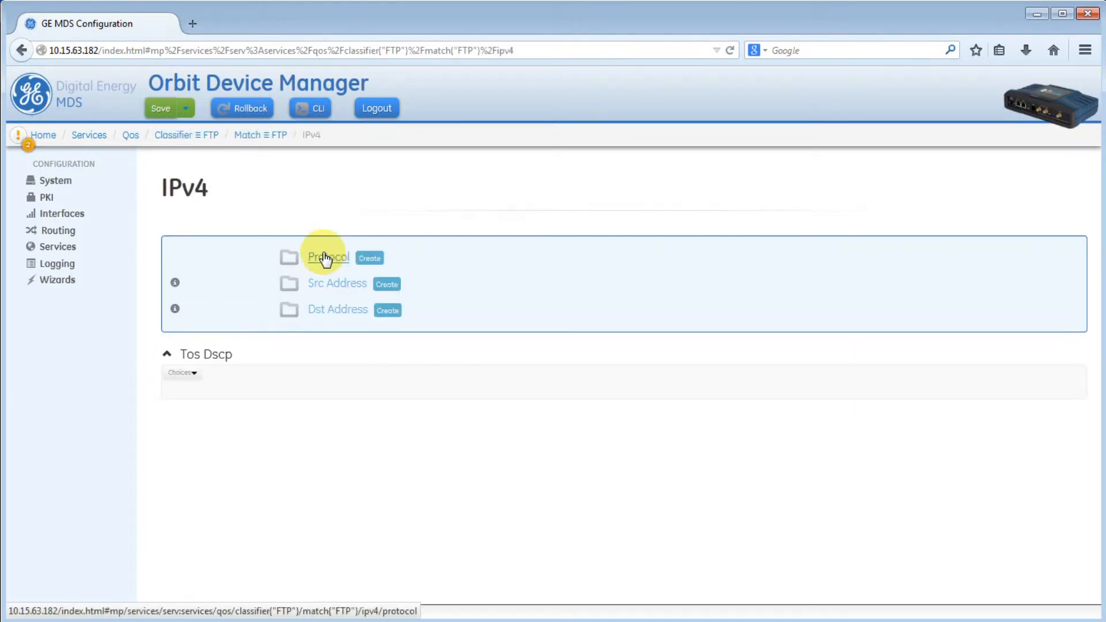
{"action": "left_click", "coordinate": [360, 258]}
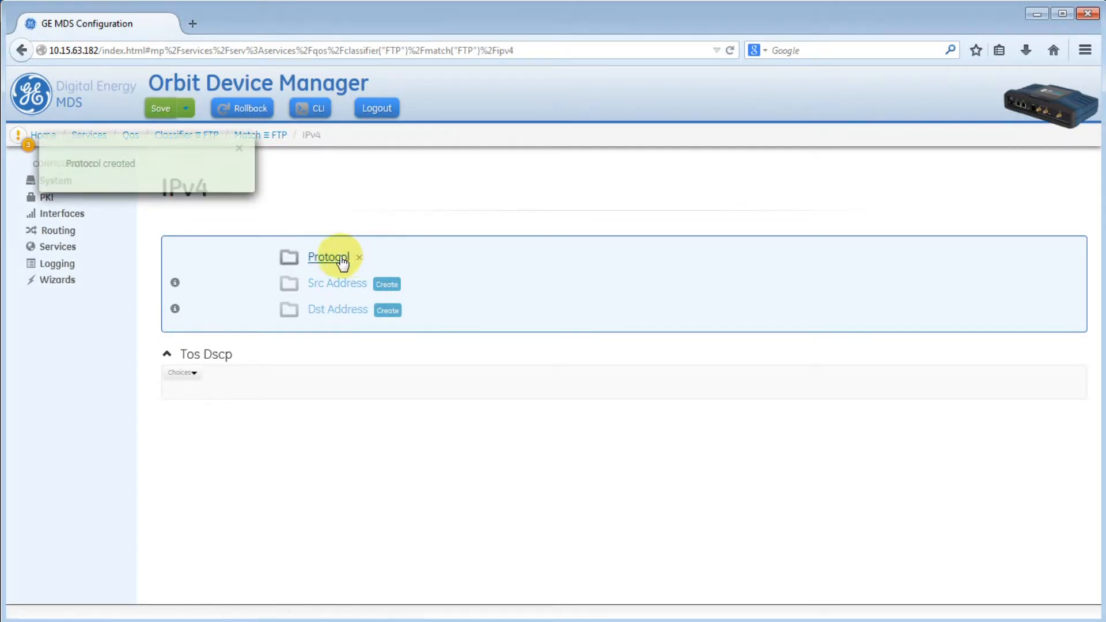
{"action": "left_click", "coordinate": [194, 319]}
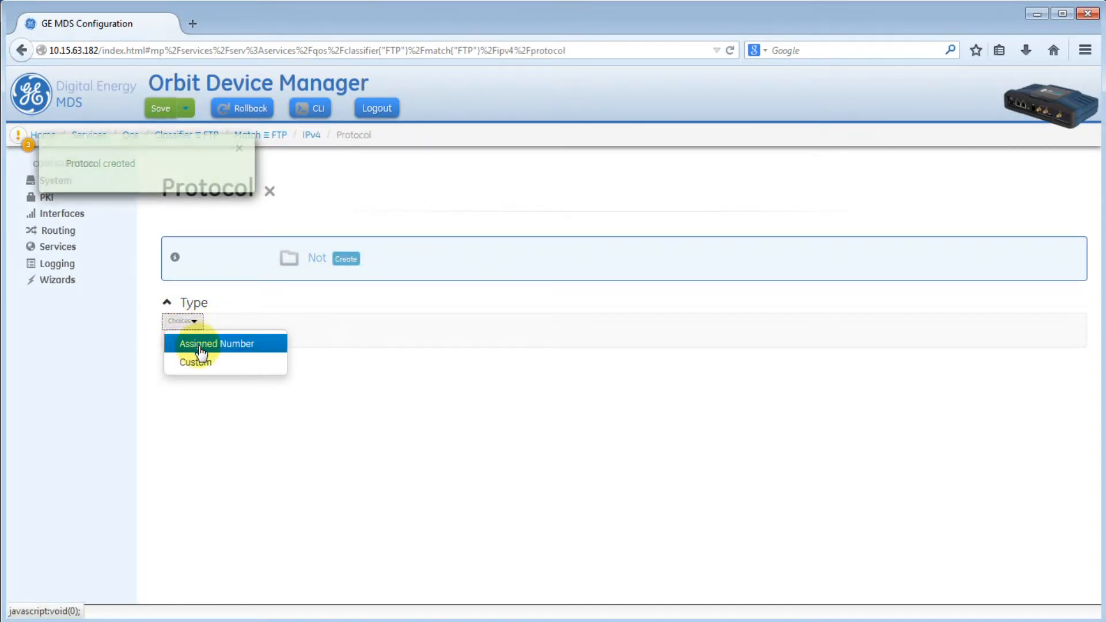
{"action": "left_click", "coordinate": [198, 346]}
{"action": "left_click", "coordinate": [372, 350]}
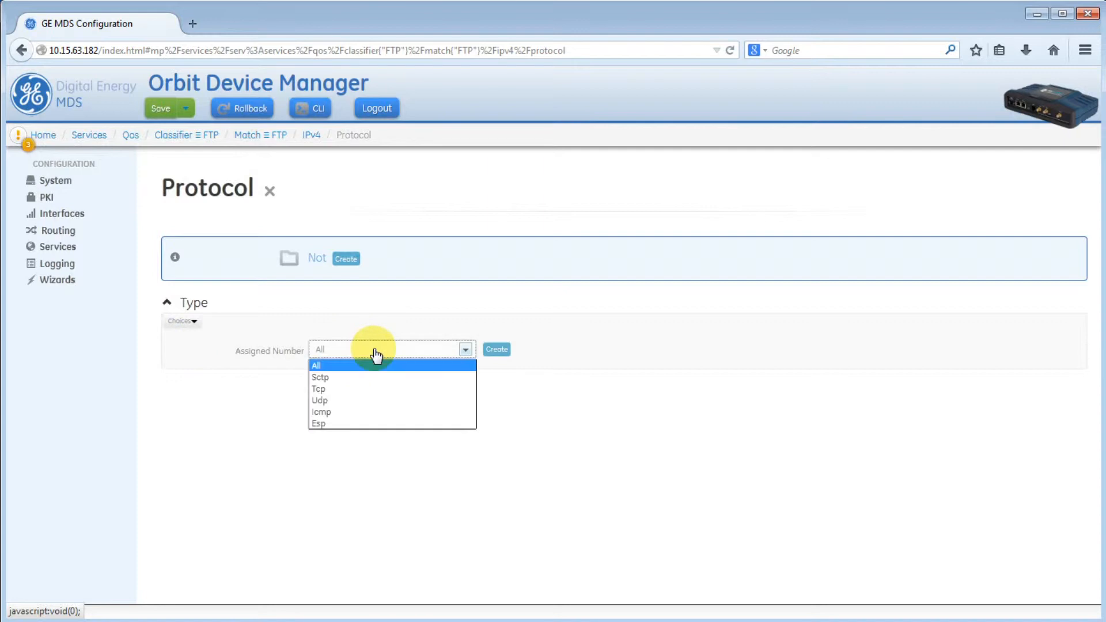
{"action": "left_click", "coordinate": [364, 390]}
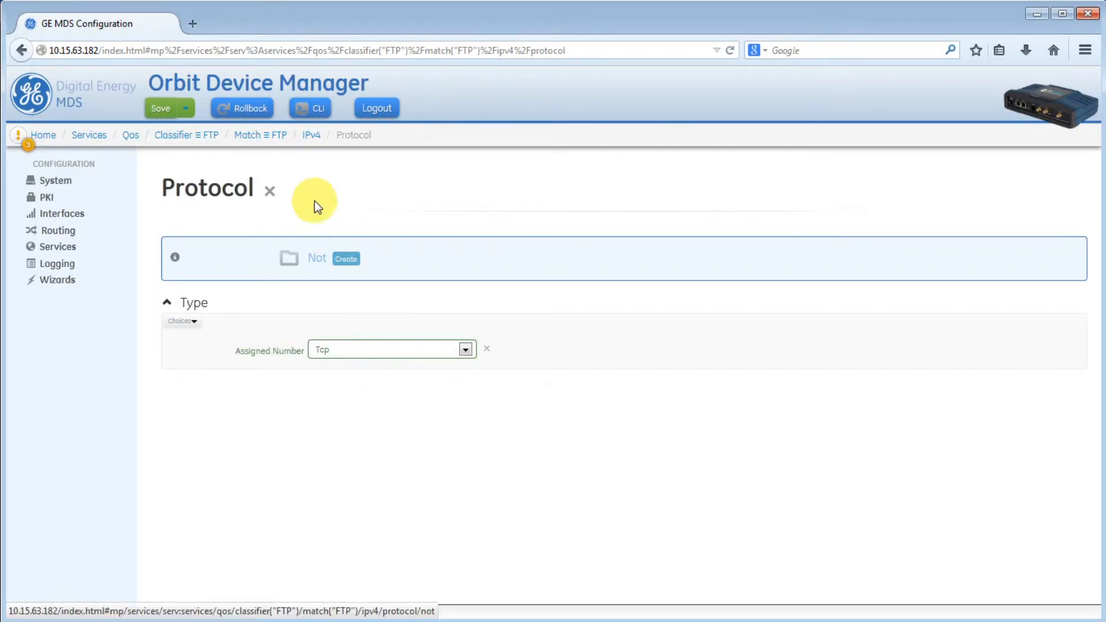
{"action": "left_click", "coordinate": [311, 138]}
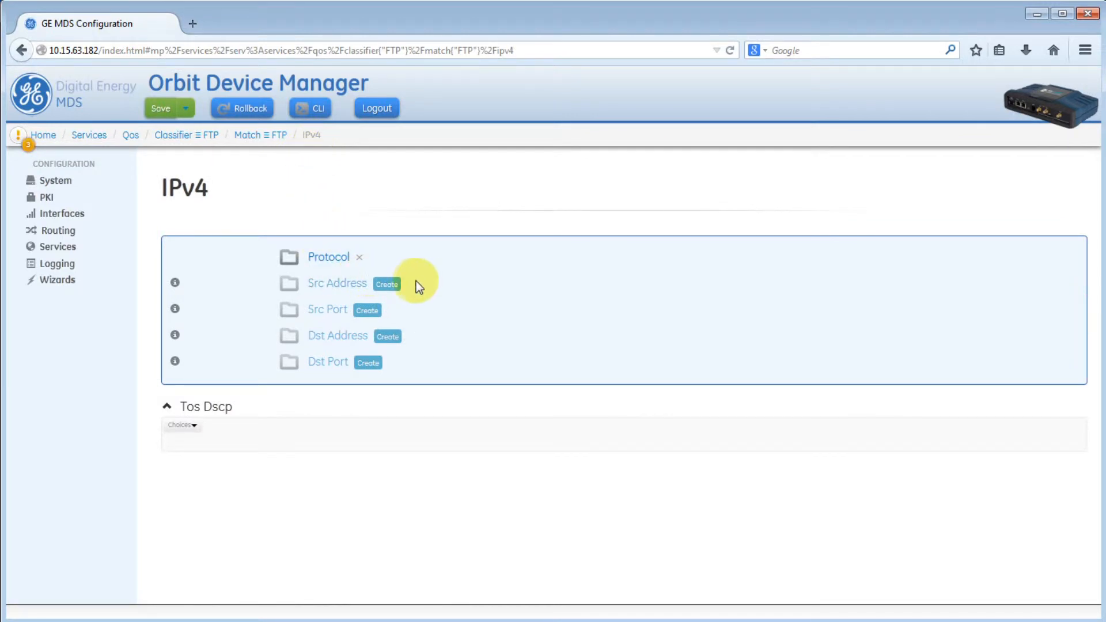
- Add Ftp as the destination port service, then return to the Qos page
{"action": "left_click", "coordinate": [334, 365]}
{"action": "left_click", "coordinate": [181, 321]}
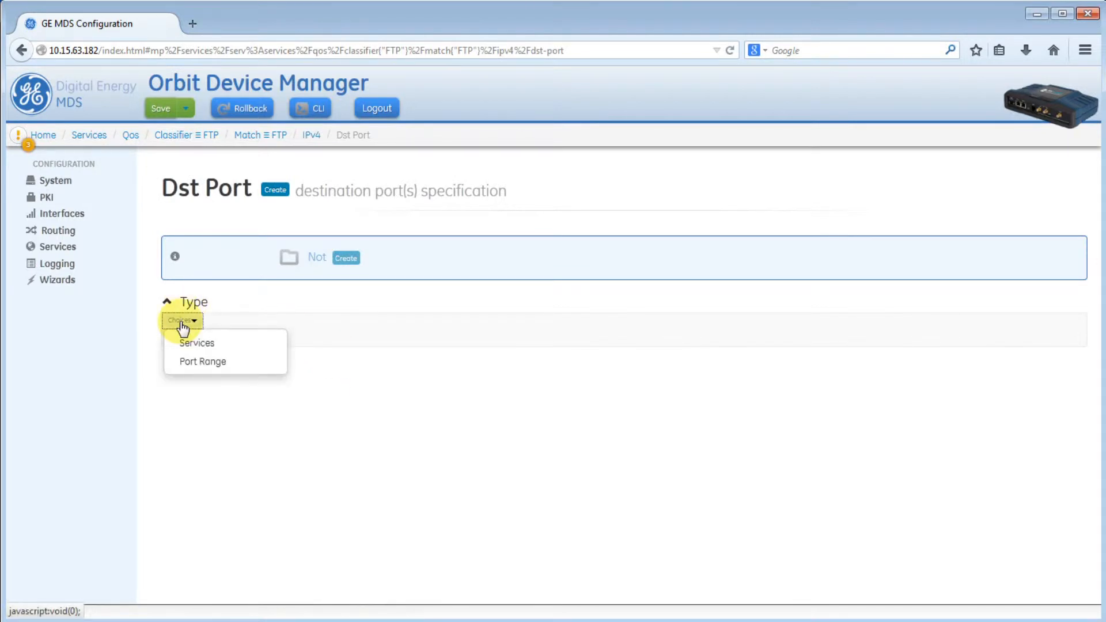
{"action": "left_click", "coordinate": [195, 343]}
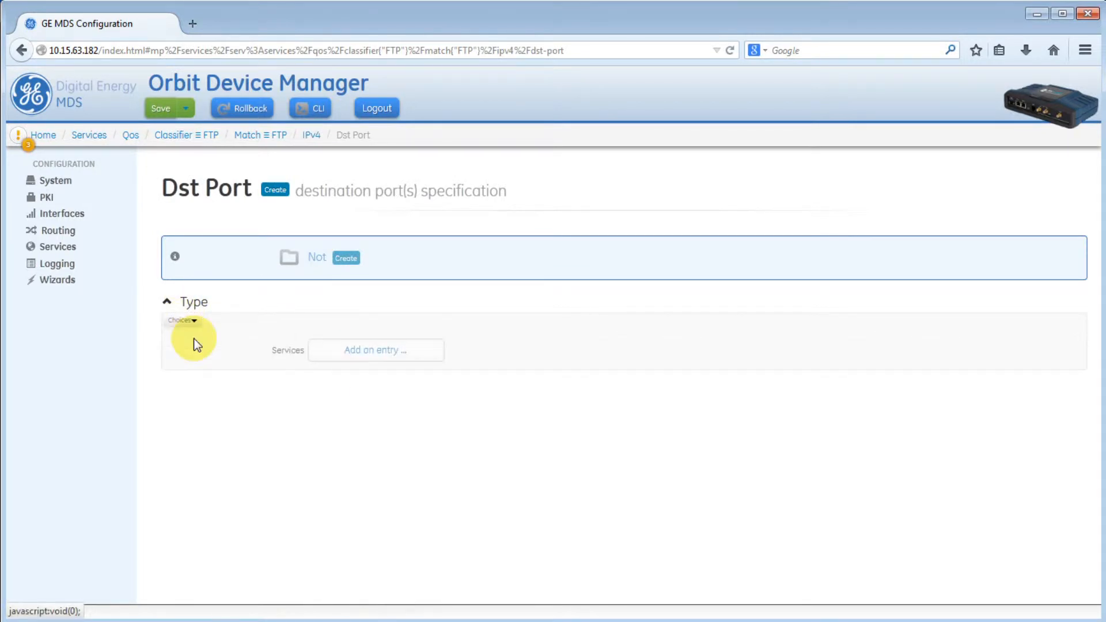
{"action": "left_click", "coordinate": [367, 352]}
{"action": "left_click", "coordinate": [670, 350]}
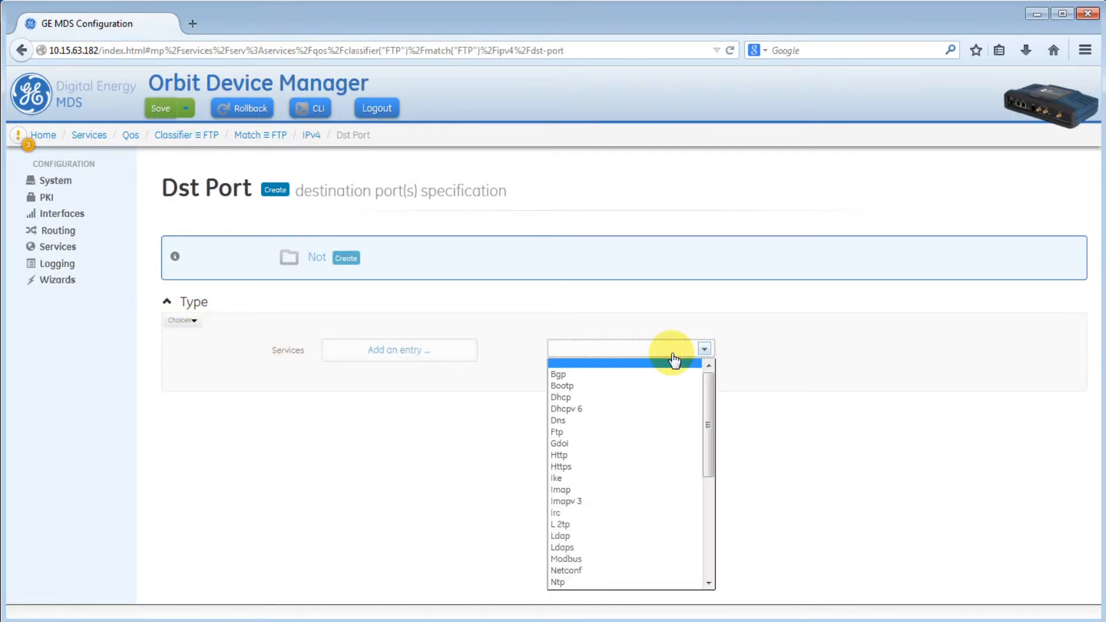
{"action": "left_click", "coordinate": [637, 434]}
{"action": "left_click", "coordinate": [588, 381]}
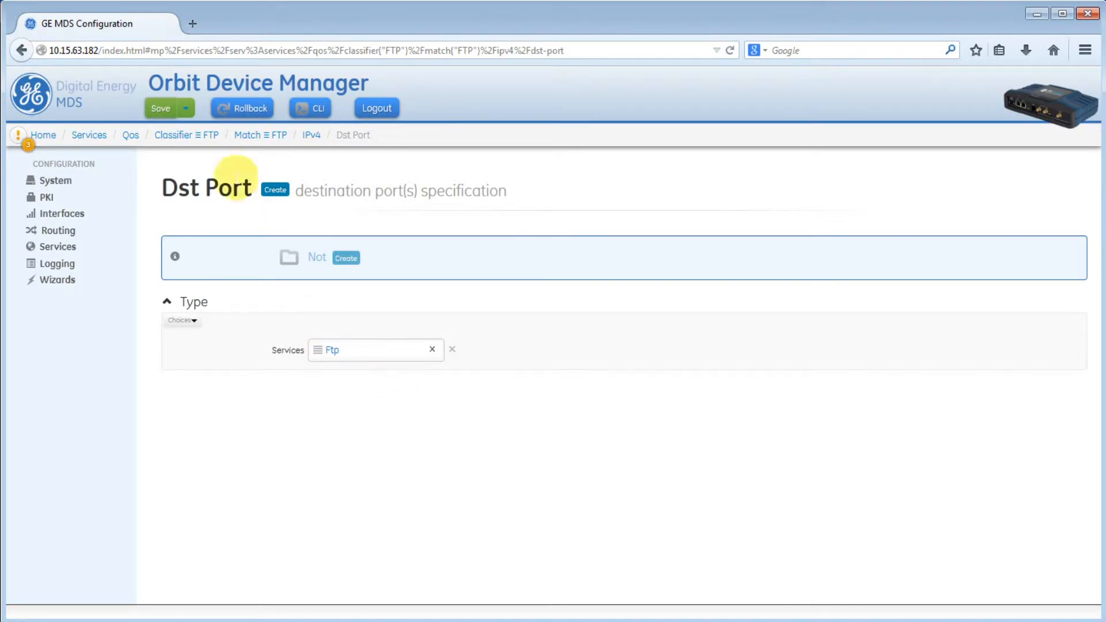
{"action": "left_click", "coordinate": [131, 136]}
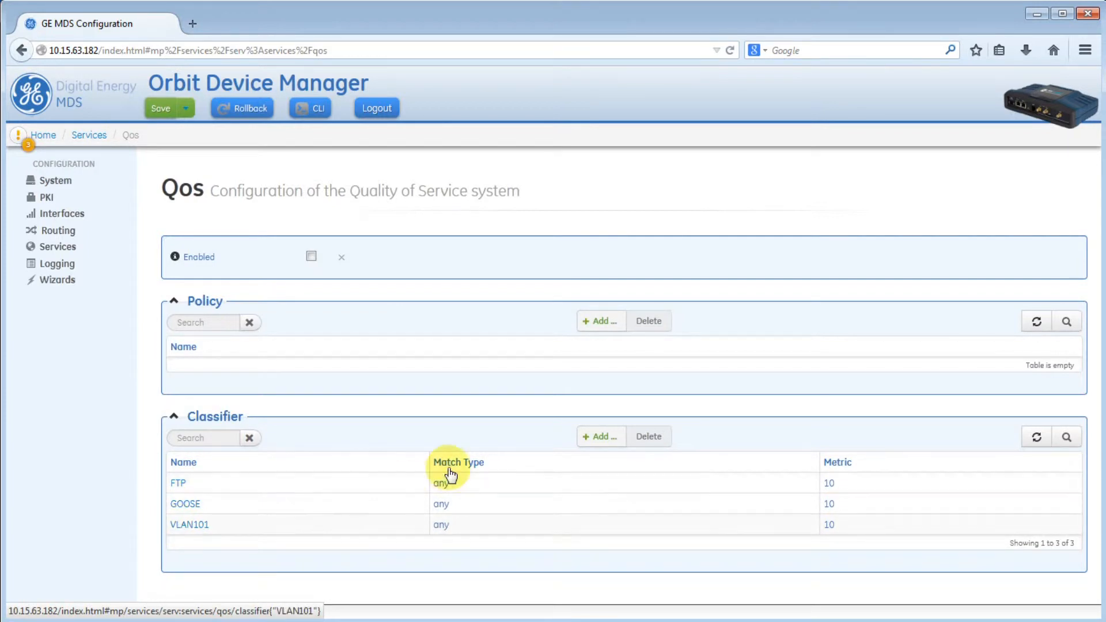
- Add MAIN-Policy as a Prioritization policy with default priority 10
{"action": "left_click", "coordinate": [608, 327]}
{"action": "type", "text": "MA"}
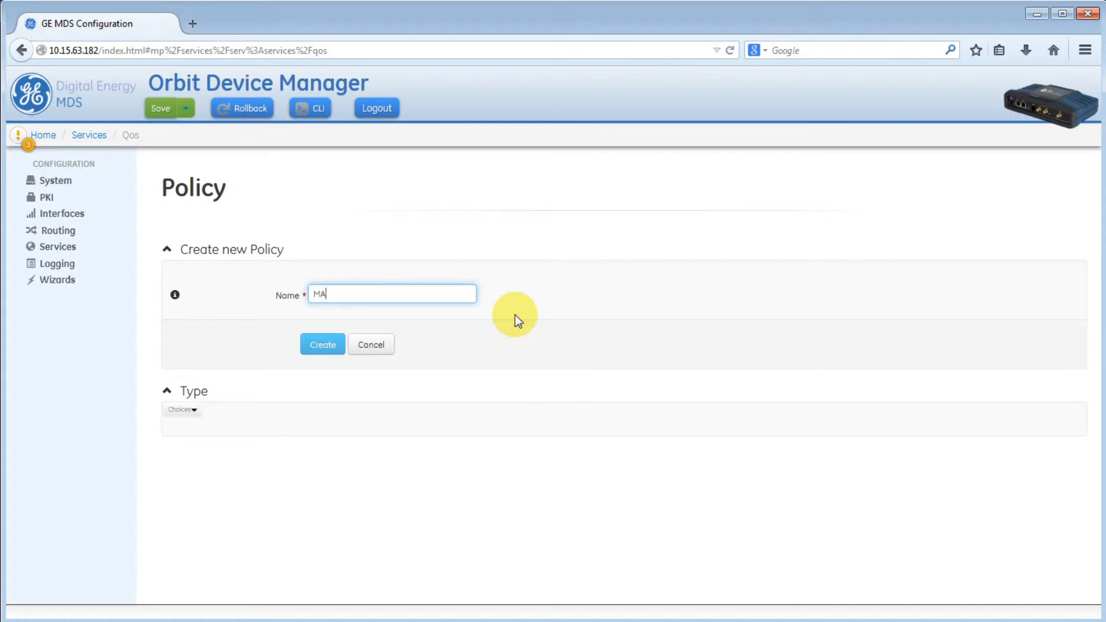
{"action": "type", "text": "IN-Policy"}
{"action": "left_click", "coordinate": [325, 343]}
{"action": "left_click", "coordinate": [195, 276]}
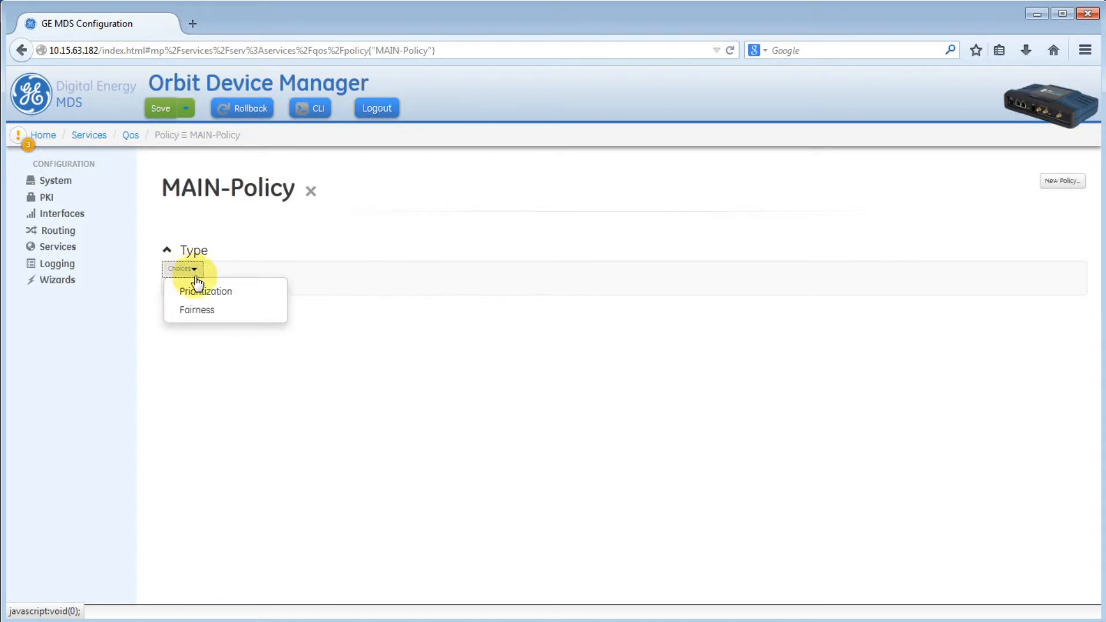
{"action": "left_click", "coordinate": [205, 292]}
{"action": "left_click", "coordinate": [329, 300]}
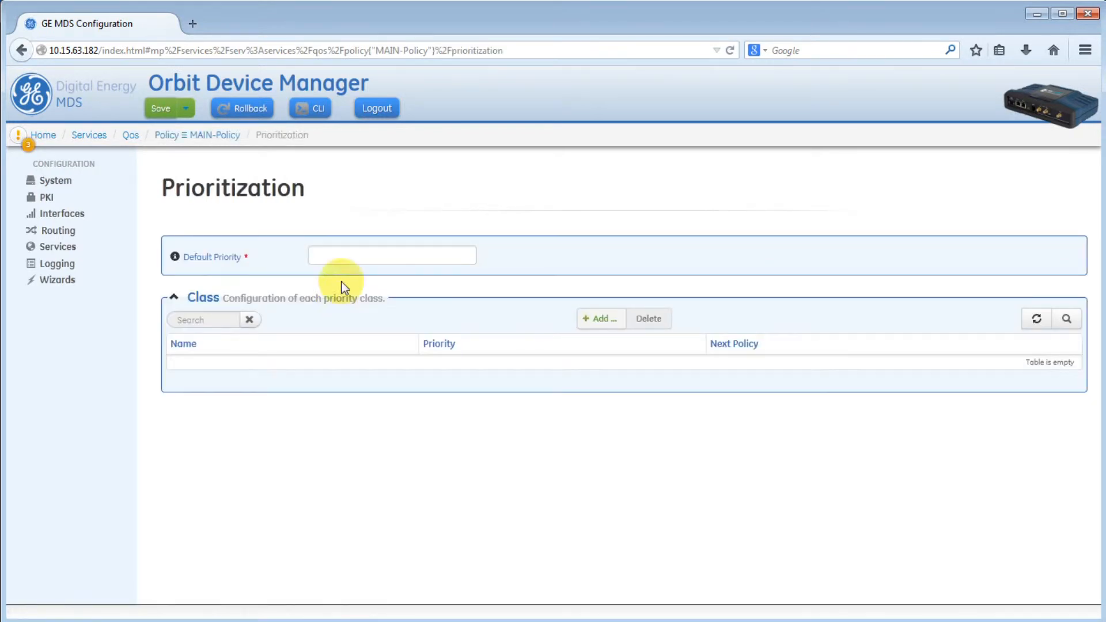
{"action": "left_click", "coordinate": [353, 252]}
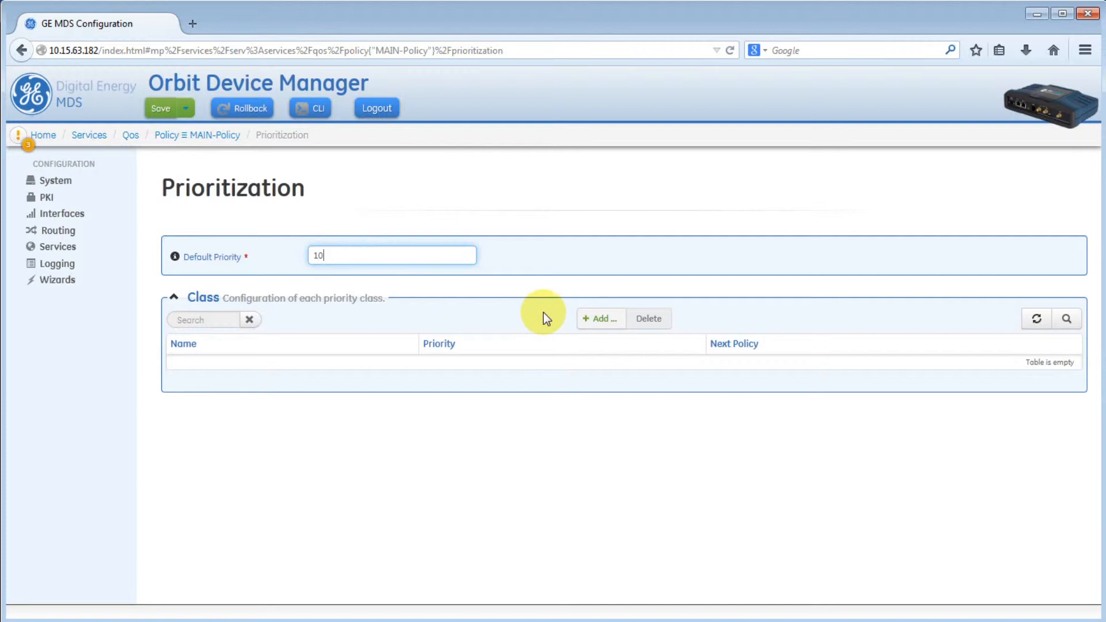
- Add a GOOSE class with priority 1 and the GOOSE classifier to MAIN-Policy
{"action": "left_click", "coordinate": [586, 323]}
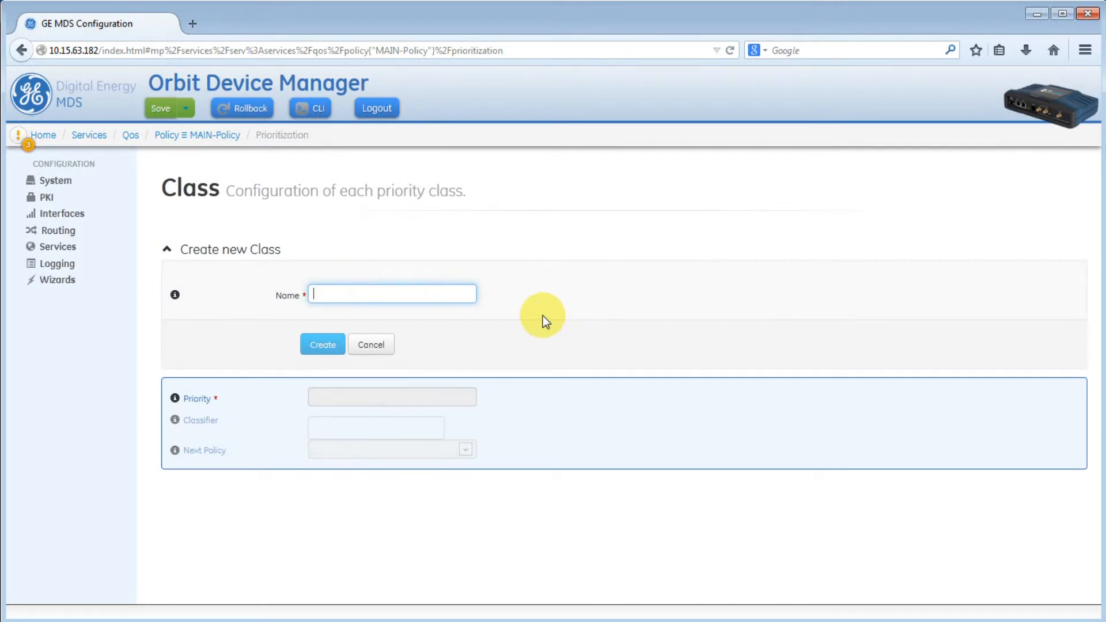
{"action": "type", "text": "GOOSE"}
{"action": "left_click", "coordinate": [323, 345]}
{"action": "left_click", "coordinate": [351, 256]}
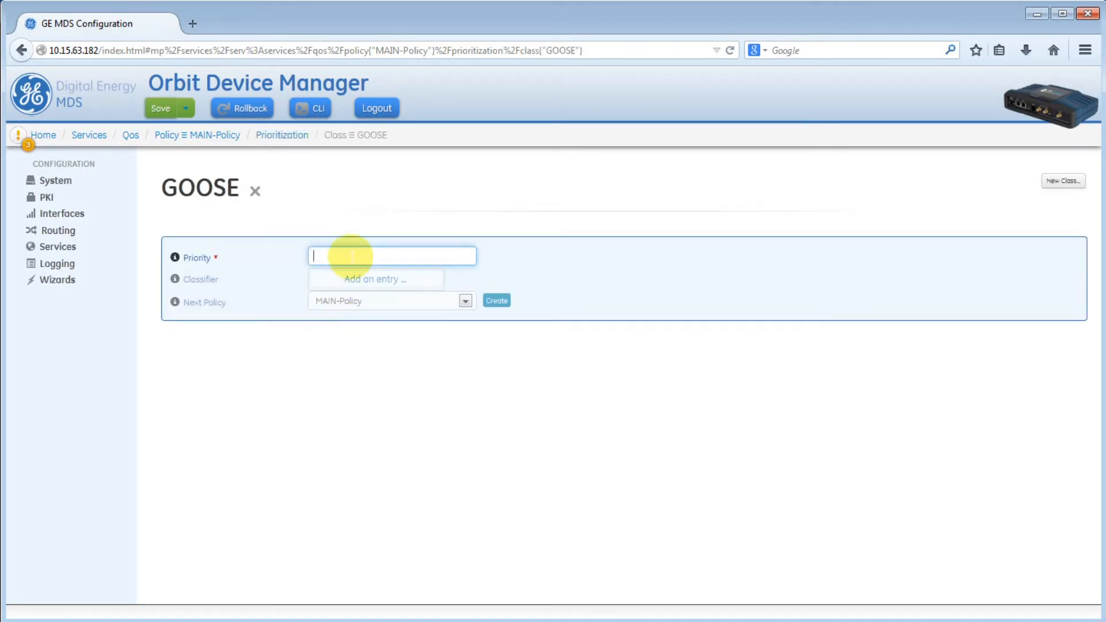
{"action": "type", "text": "1"}
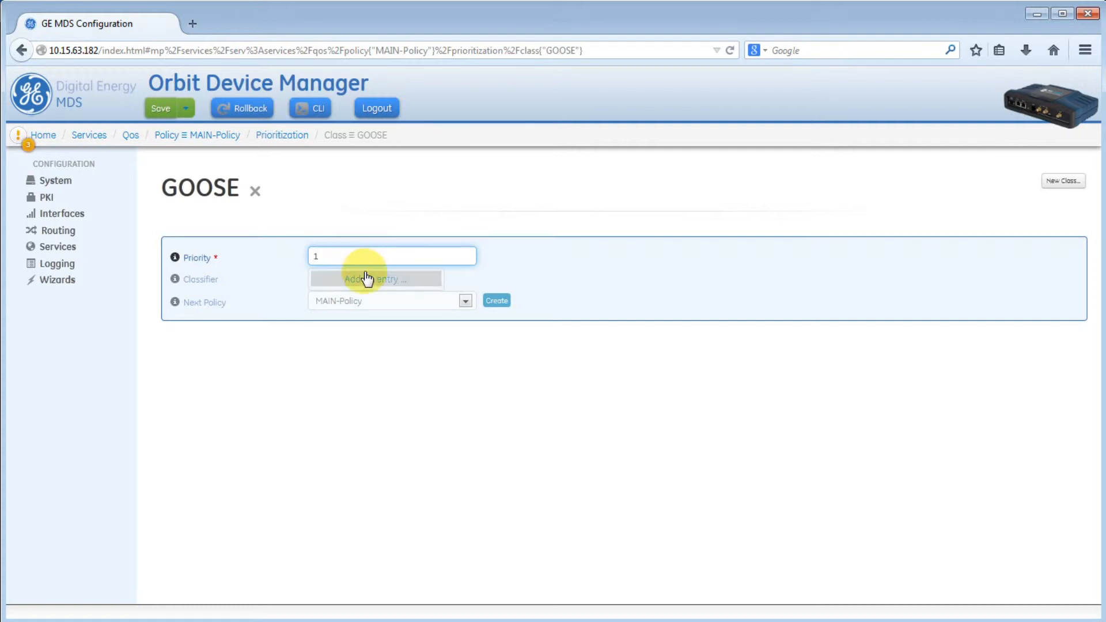
{"action": "left_click", "coordinate": [367, 280]}
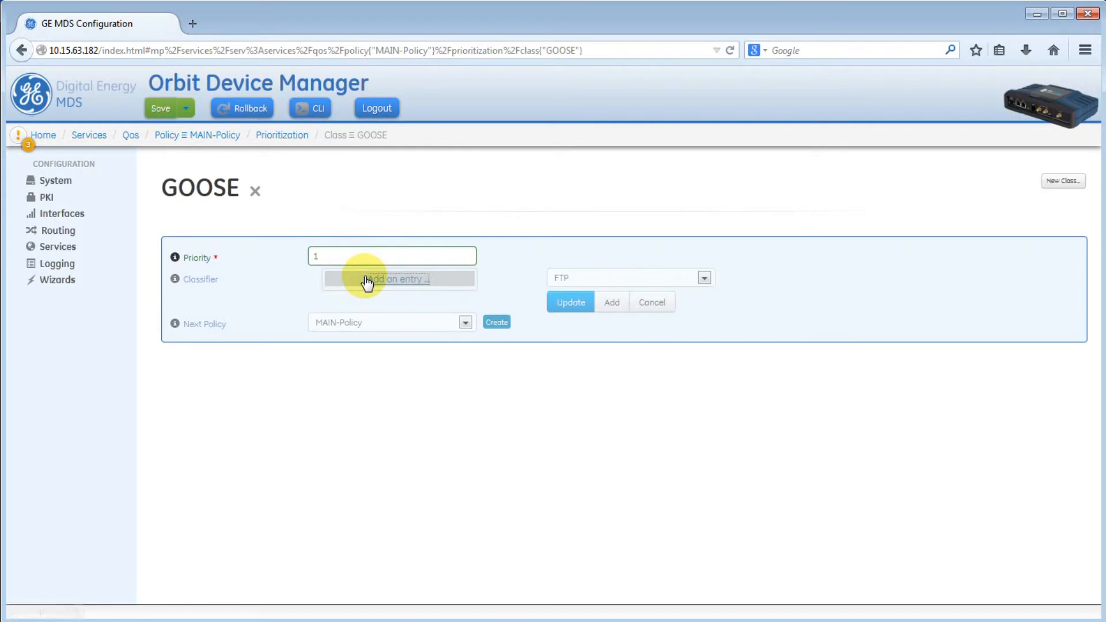
{"action": "left_click", "coordinate": [706, 279]}
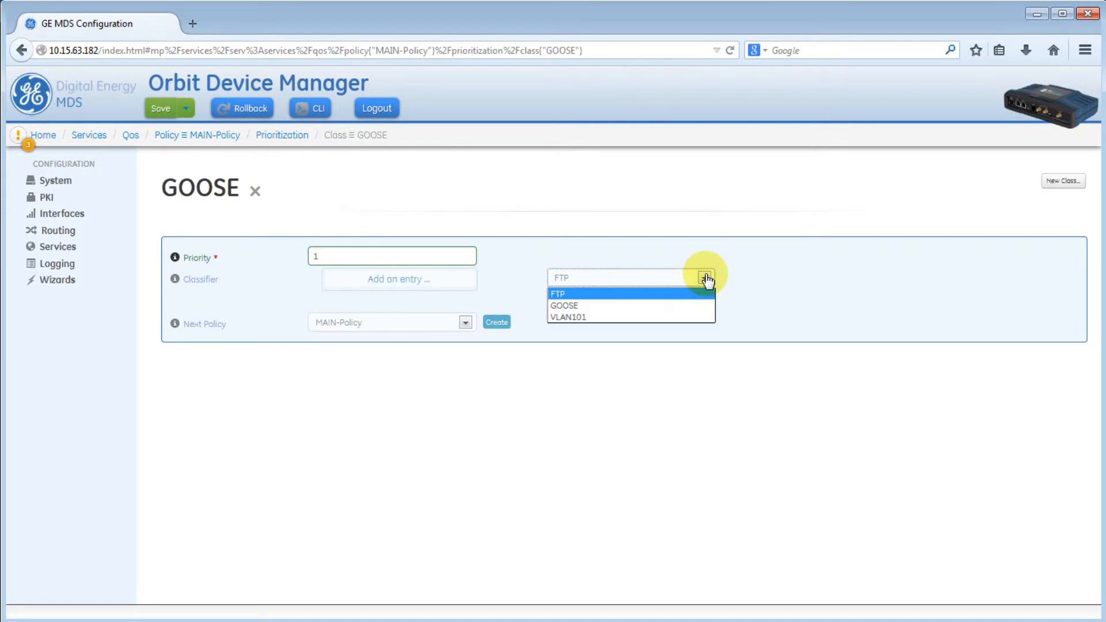
{"action": "left_click", "coordinate": [655, 306]}
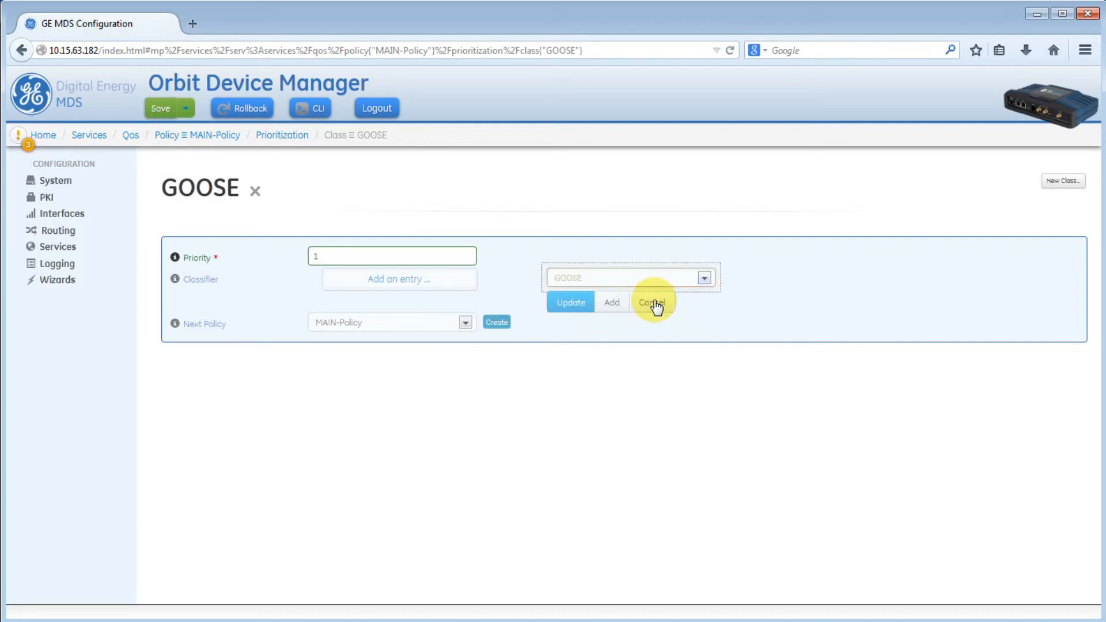
{"action": "left_click", "coordinate": [574, 305]}
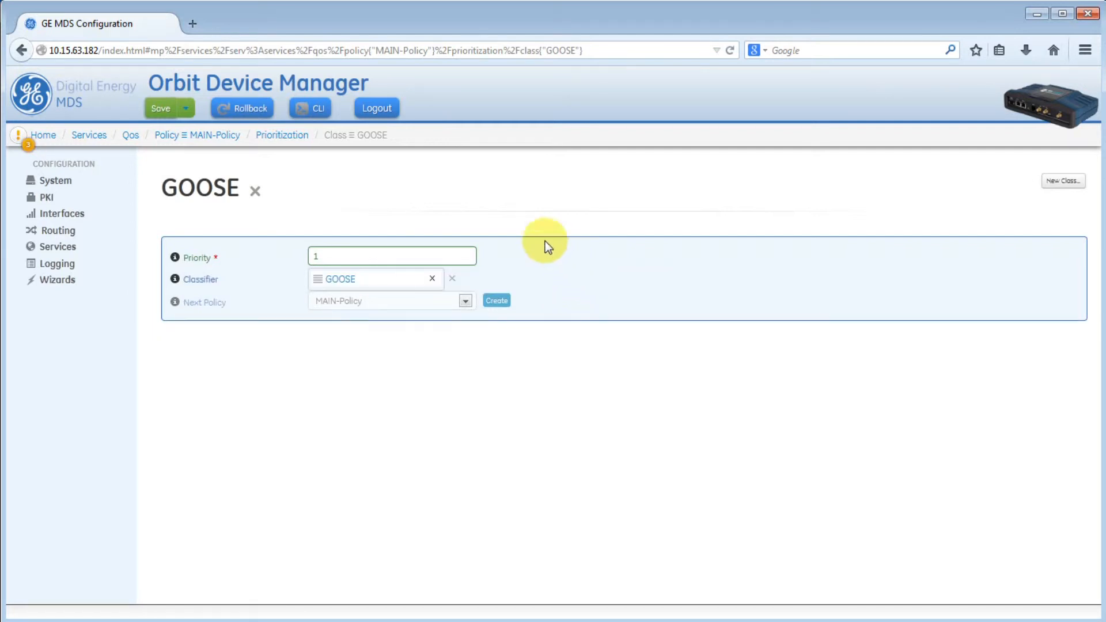
{"action": "left_click", "coordinate": [280, 136]}
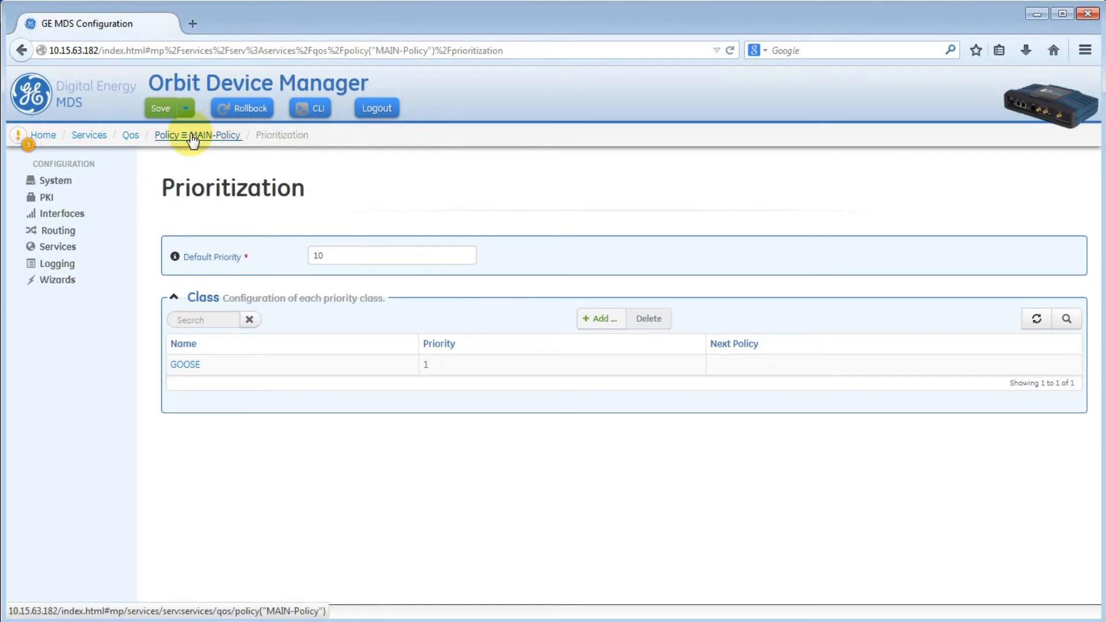
- Create the VLAN101 class, set priority 2, and assign the VLAN101 classifier
{"action": "left_click", "coordinate": [602, 322]}
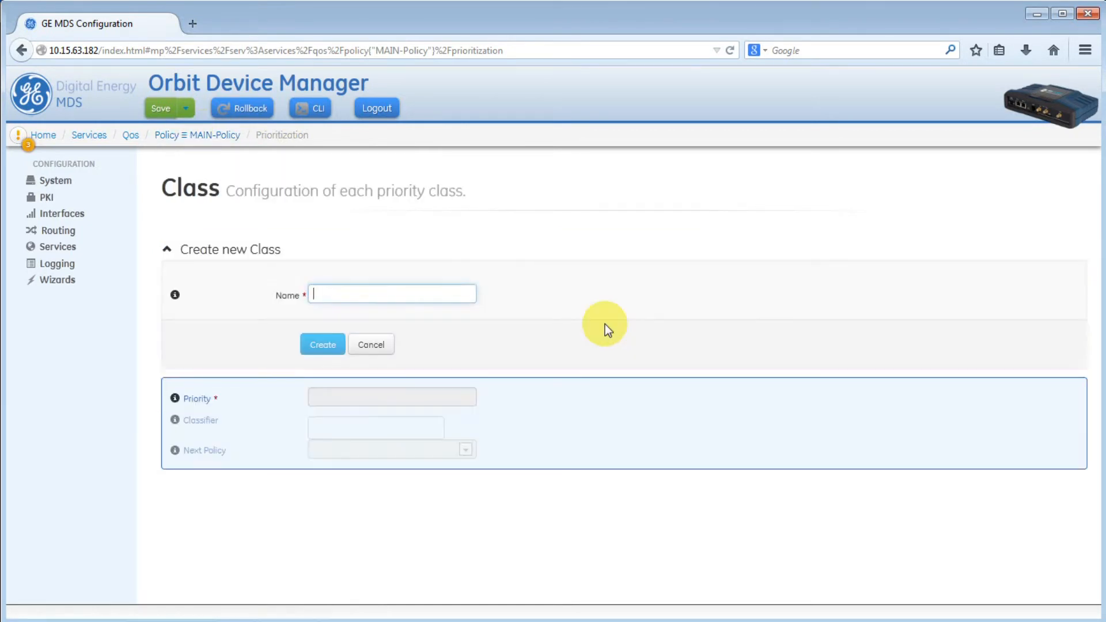
{"action": "type", "text": "VLAN101"}
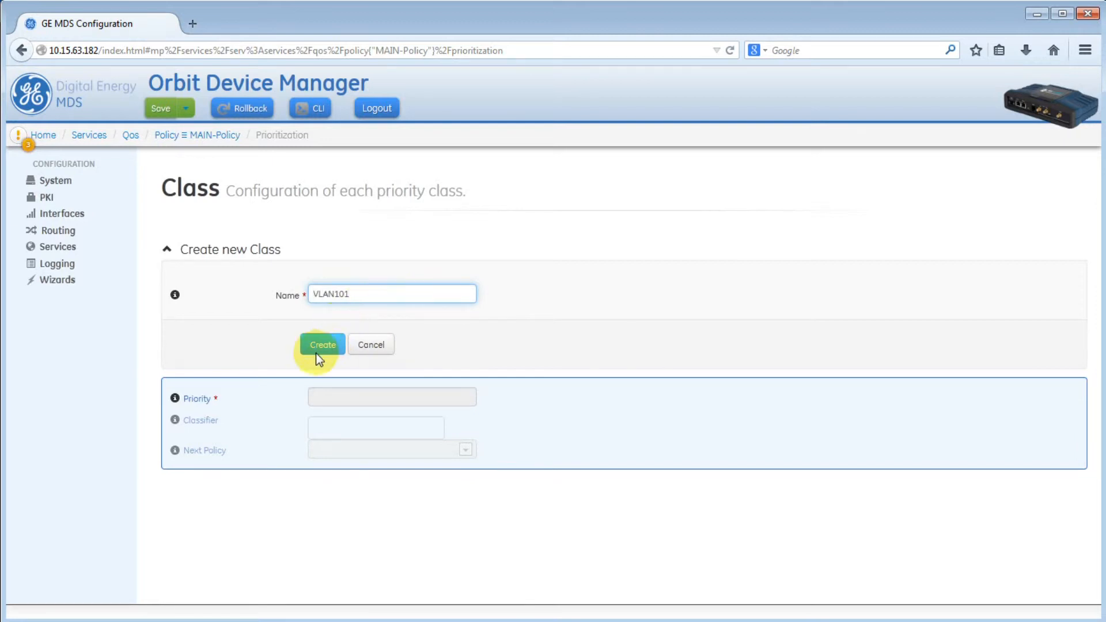
{"action": "left_click", "coordinate": [318, 350]}
{"action": "left_click", "coordinate": [380, 255]}
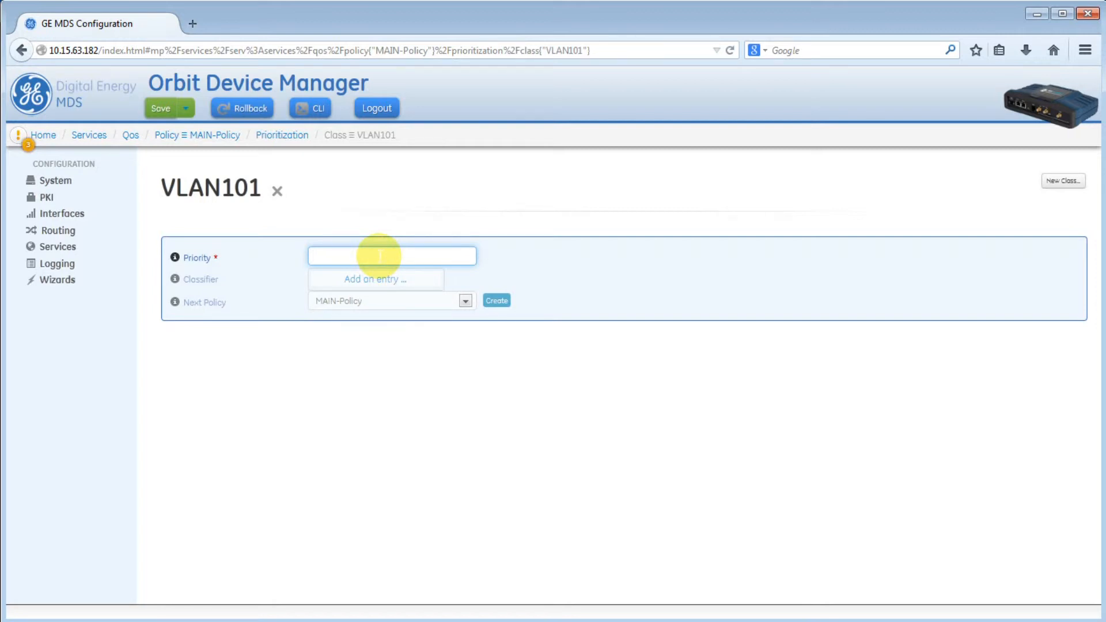
{"action": "type", "text": "2"}
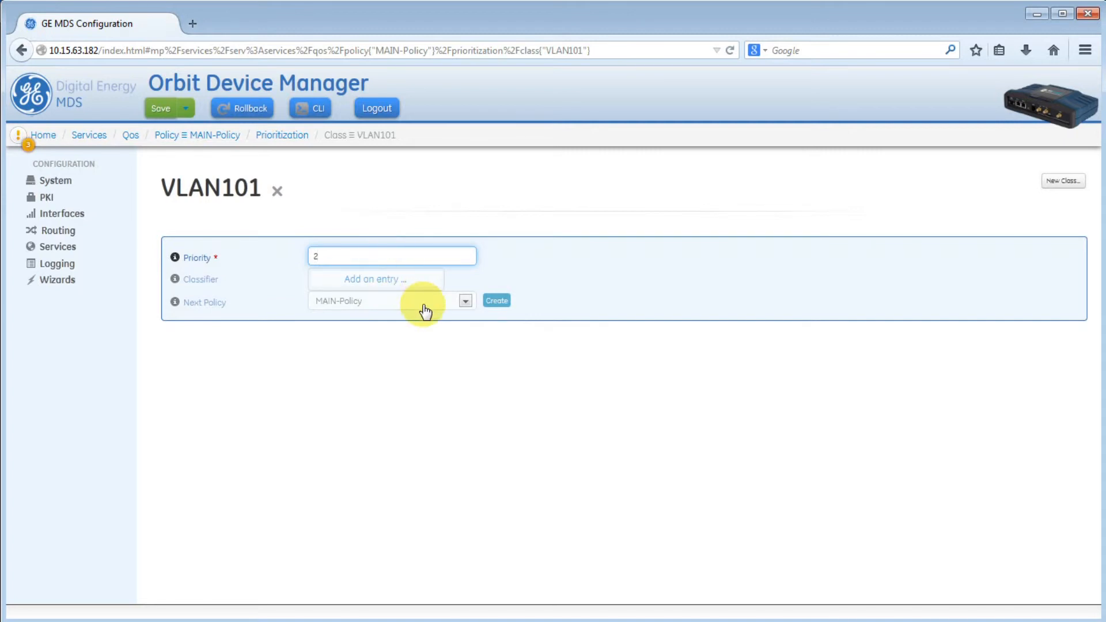
{"action": "left_click", "coordinate": [393, 281]}
{"action": "left_click", "coordinate": [640, 278]}
{"action": "left_click", "coordinate": [605, 317]}
{"action": "left_click", "coordinate": [567, 303]}
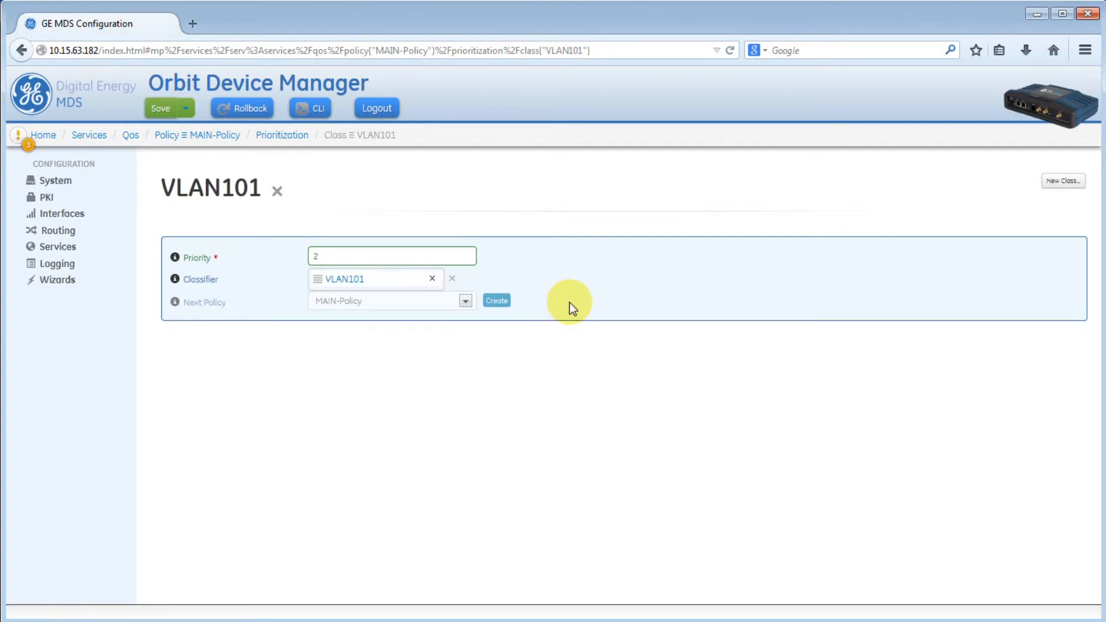
{"action": "left_click", "coordinate": [285, 136]}
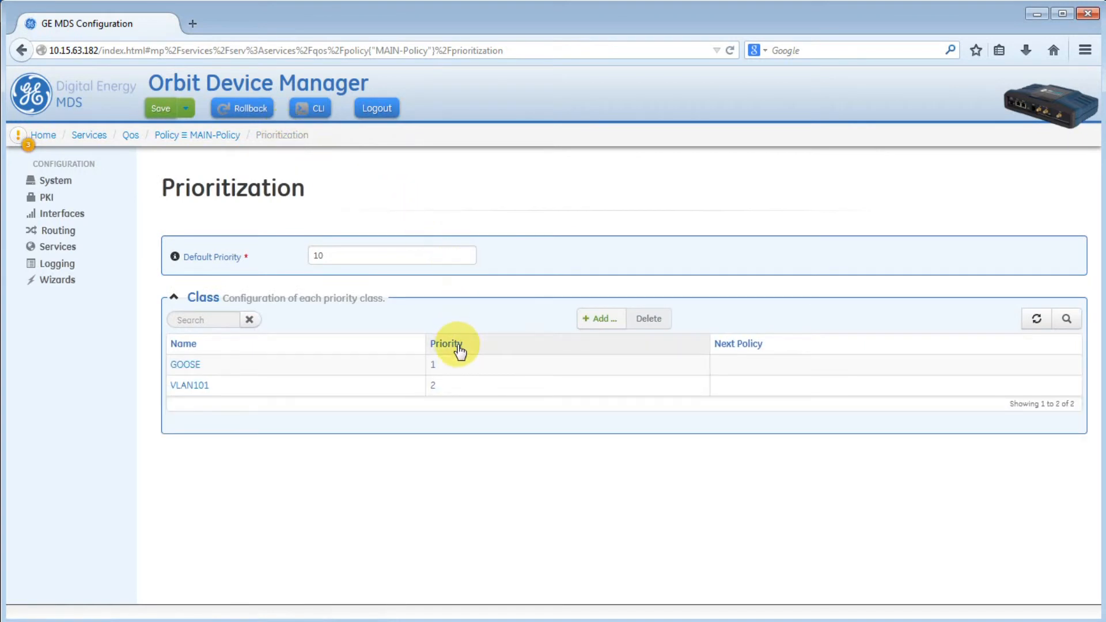
- Create the FTP class, set priority 15, and assign the FTP classifier
{"action": "left_click", "coordinate": [600, 319]}
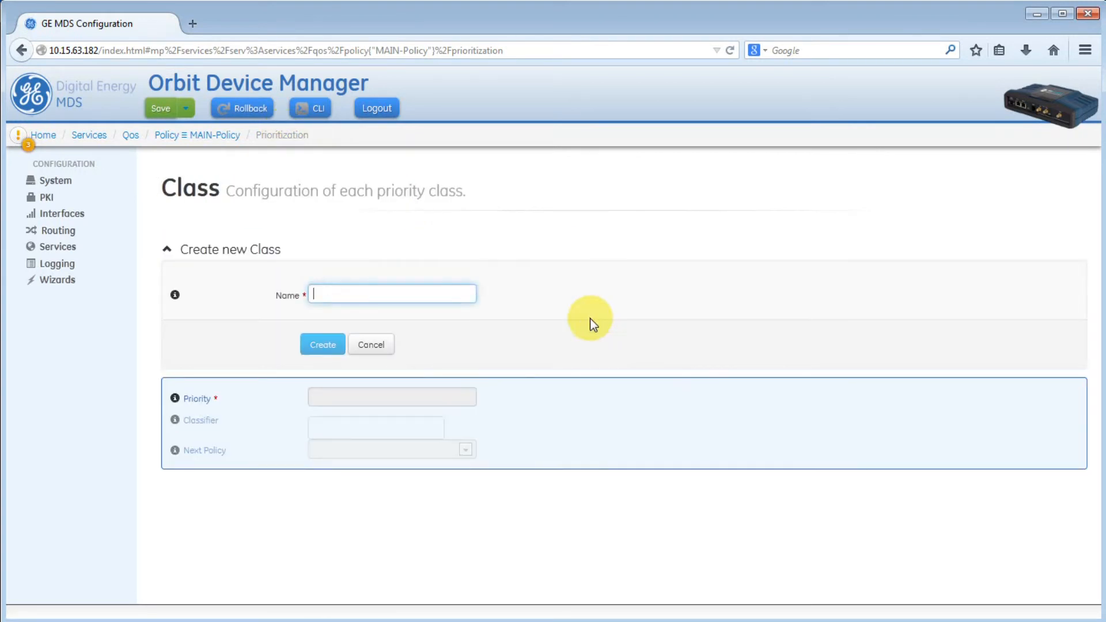
{"action": "type", "text": "FTP"}
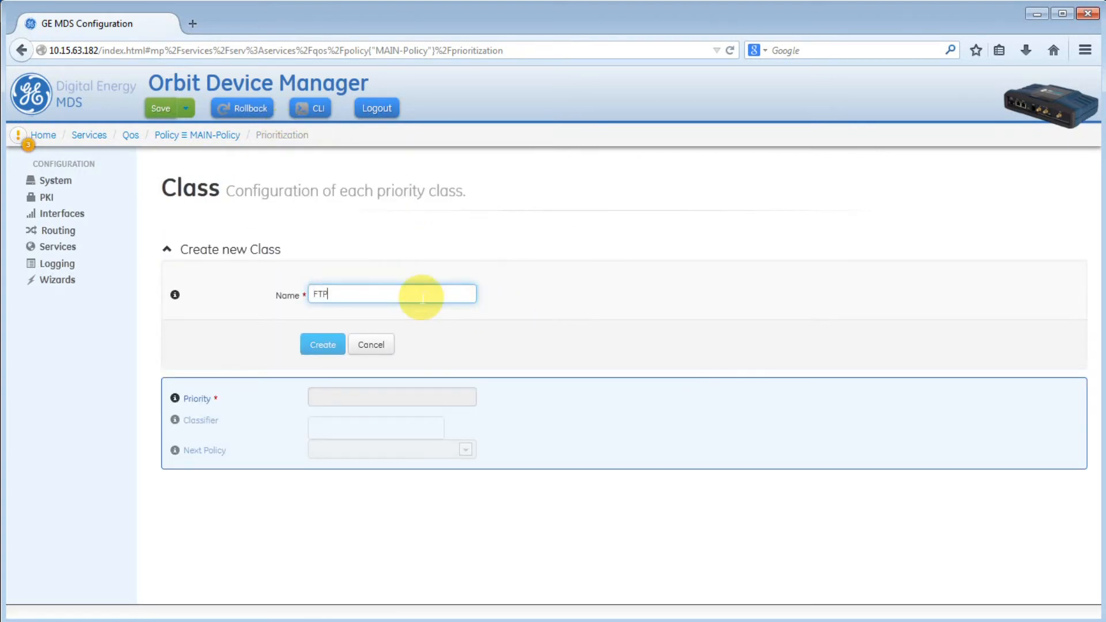
{"action": "left_click", "coordinate": [327, 346]}
{"action": "left_click", "coordinate": [373, 257]}
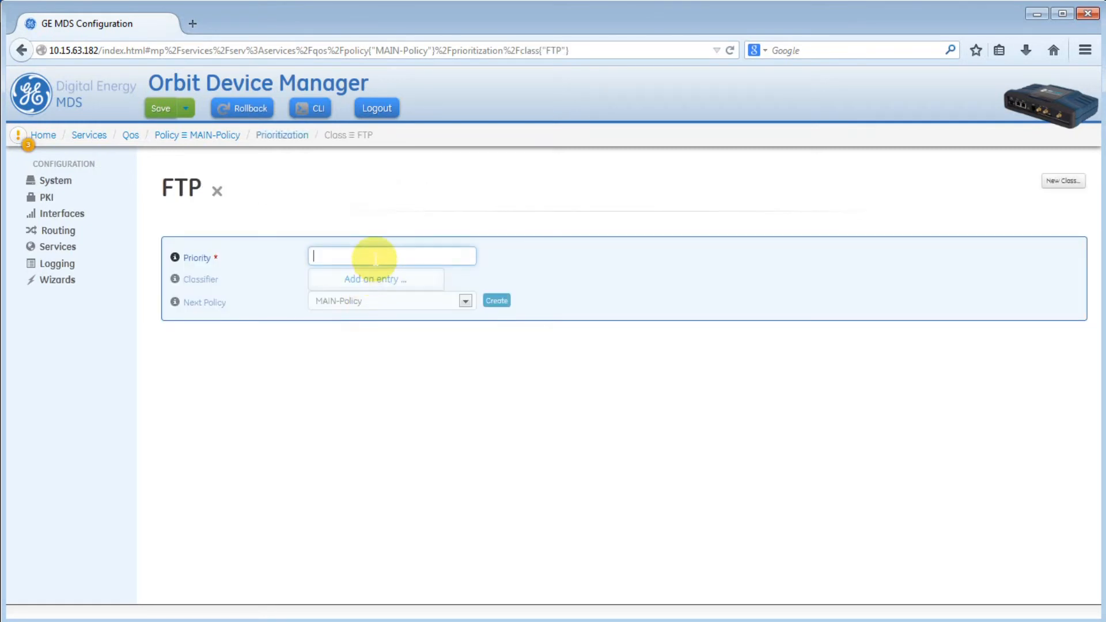
{"action": "type", "text": "15"}
{"action": "left_click", "coordinate": [377, 280]}
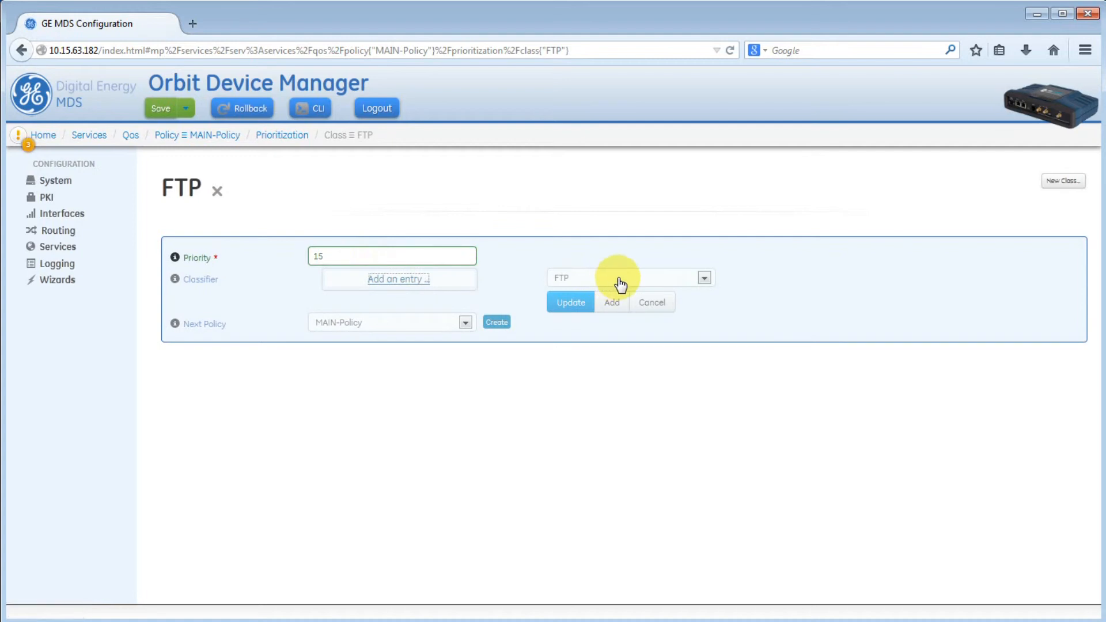
{"action": "left_click", "coordinate": [577, 306]}
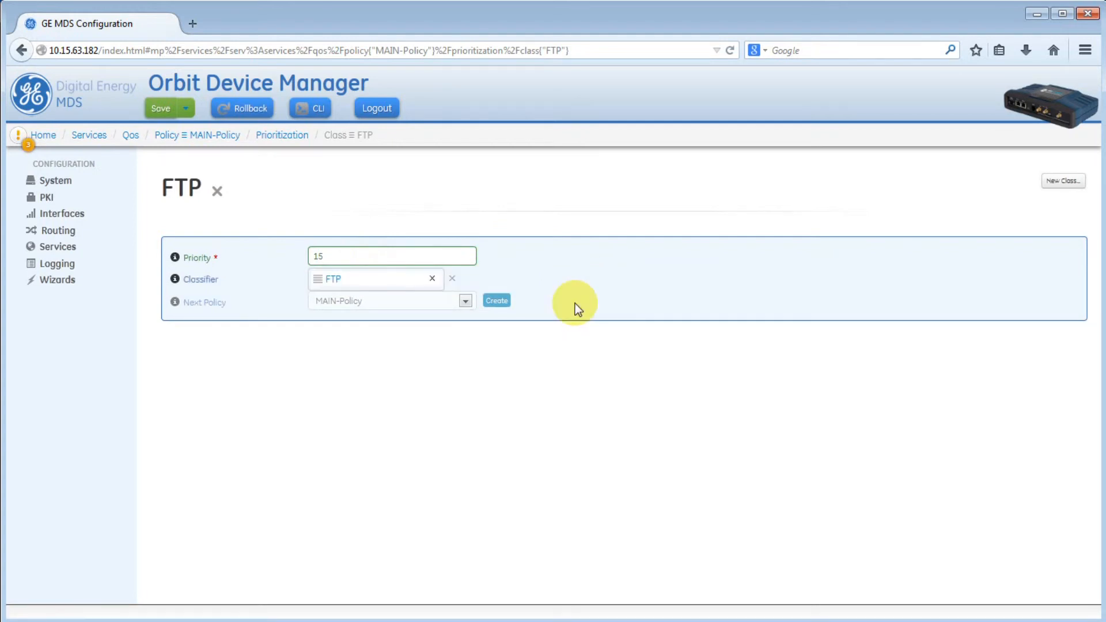
{"action": "left_click", "coordinate": [294, 138]}
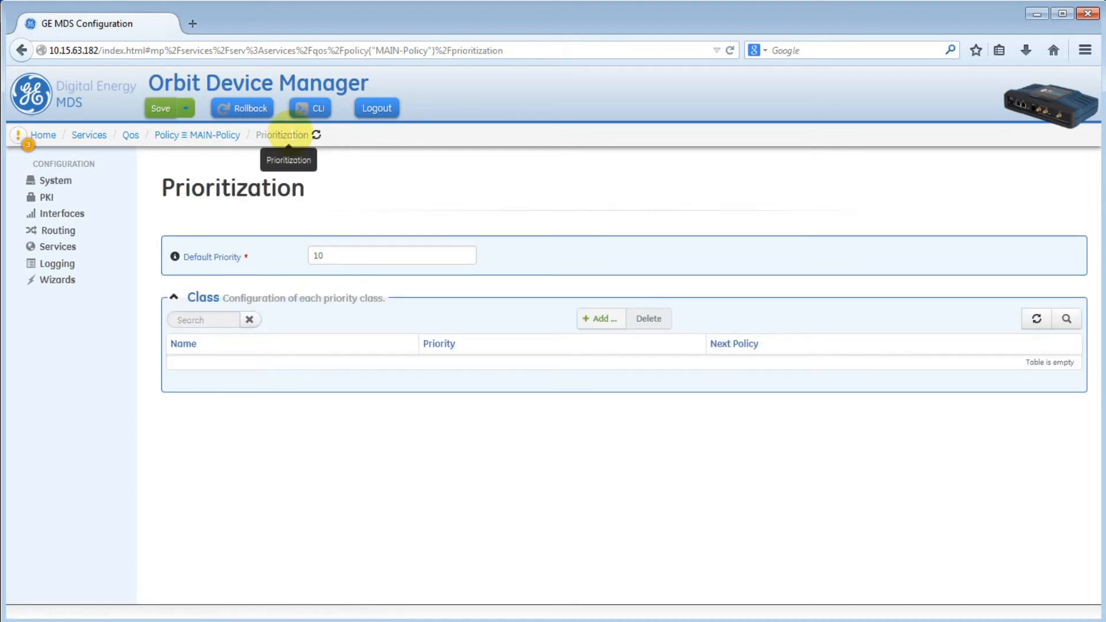
- Tick Enabled on the Qos page, then go to Interfaces
{"action": "left_click", "coordinate": [218, 137]}
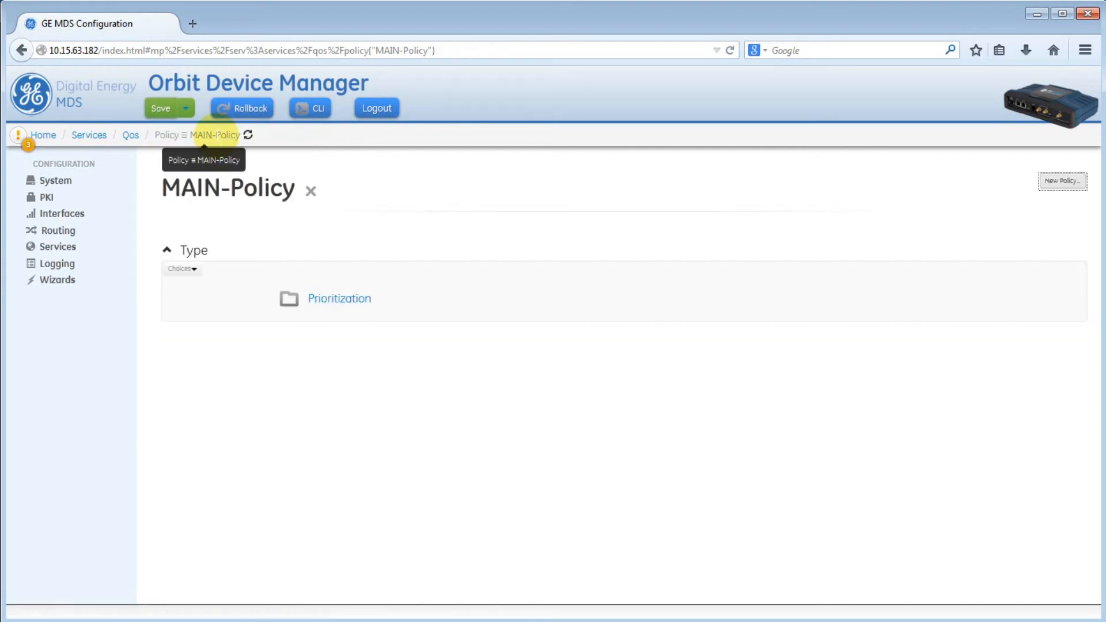
{"action": "left_click", "coordinate": [139, 140]}
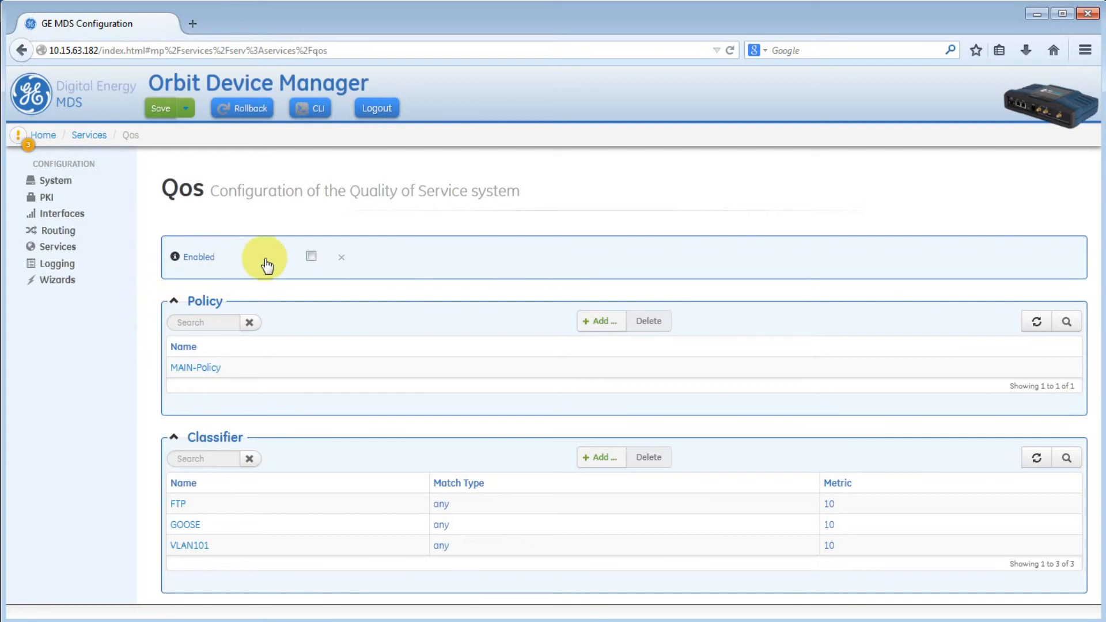
{"action": "left_click", "coordinate": [311, 256]}
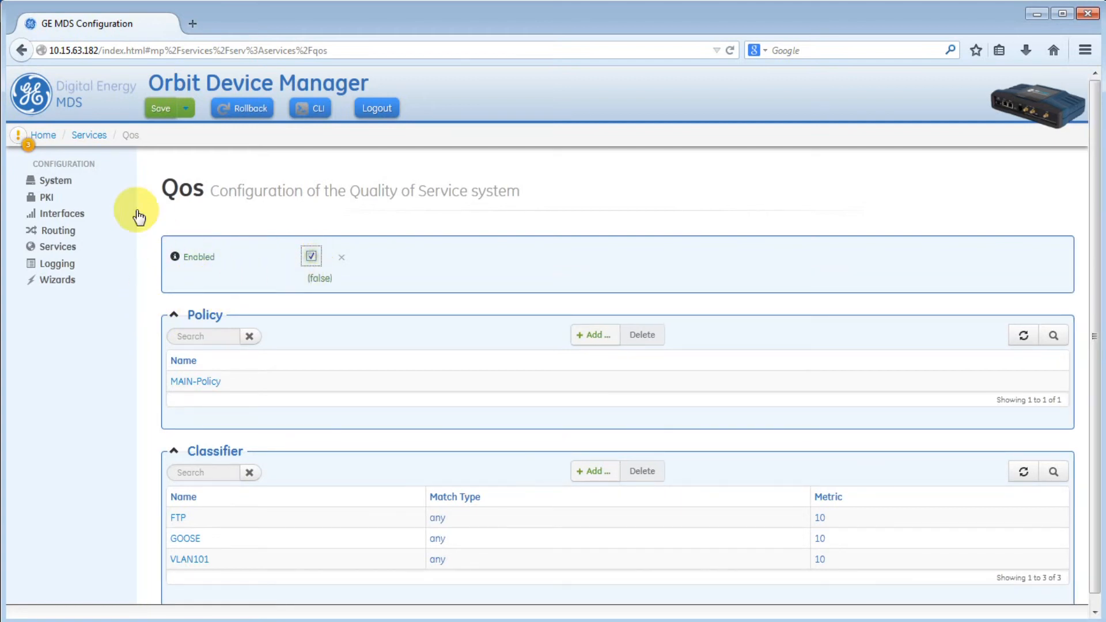
{"action": "left_click", "coordinate": [62, 214]}
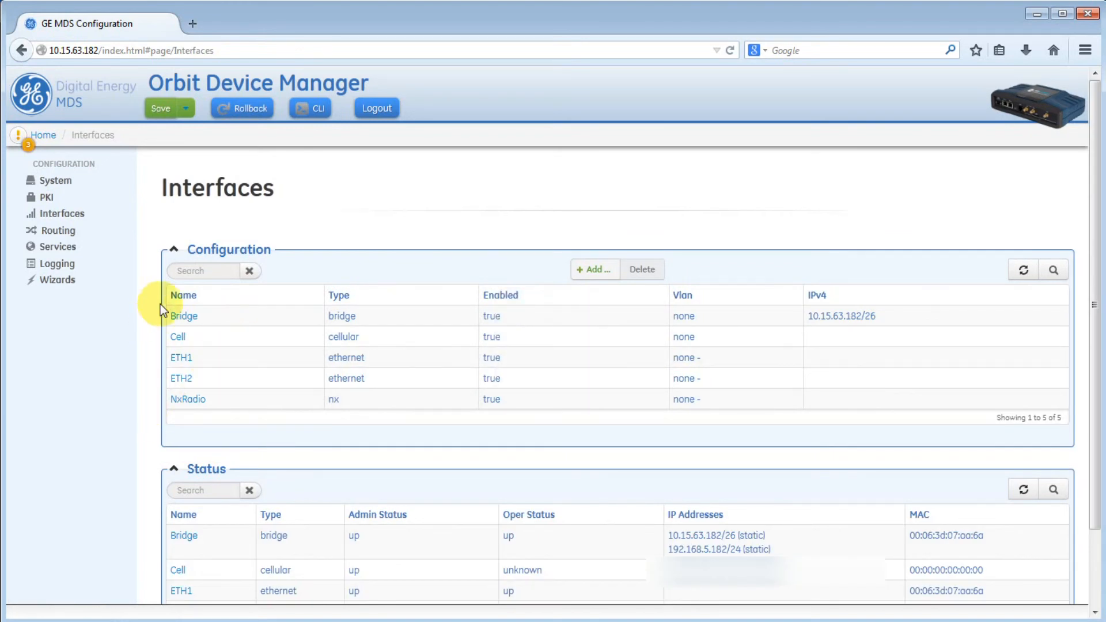
- Create NxRadio's Qos Output with MAIN-Policy, then save and confirm
{"action": "left_click", "coordinate": [198, 400]}
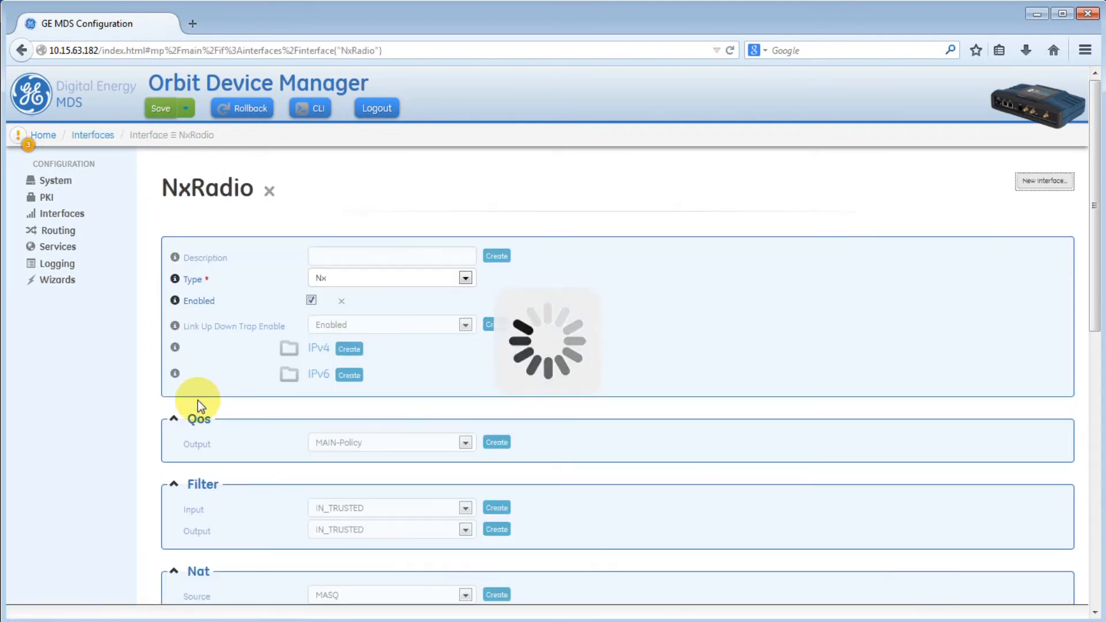
{"action": "scroll", "coordinate": [227, 387], "scroll_direction": "down", "scroll_amount": 3}
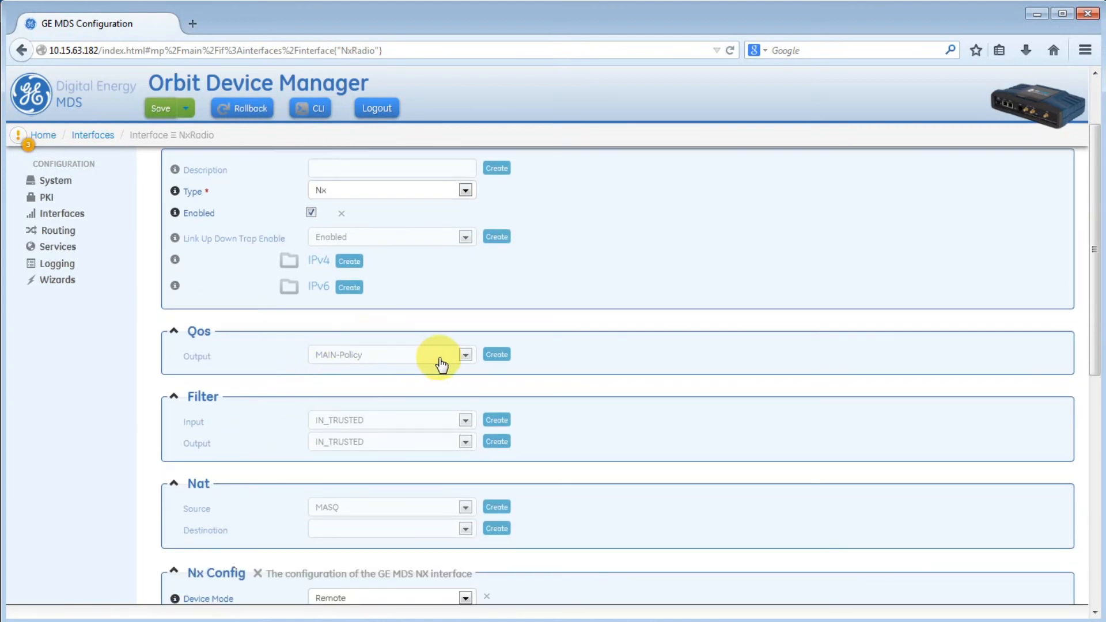
{"action": "left_click", "coordinate": [500, 355]}
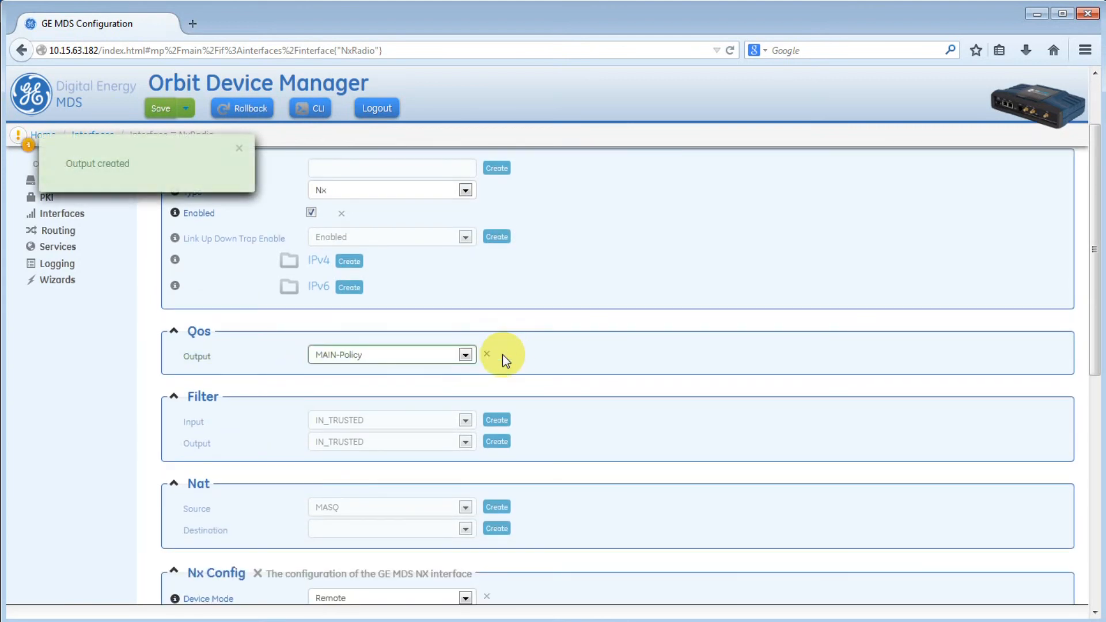
{"action": "left_click", "coordinate": [161, 110]}
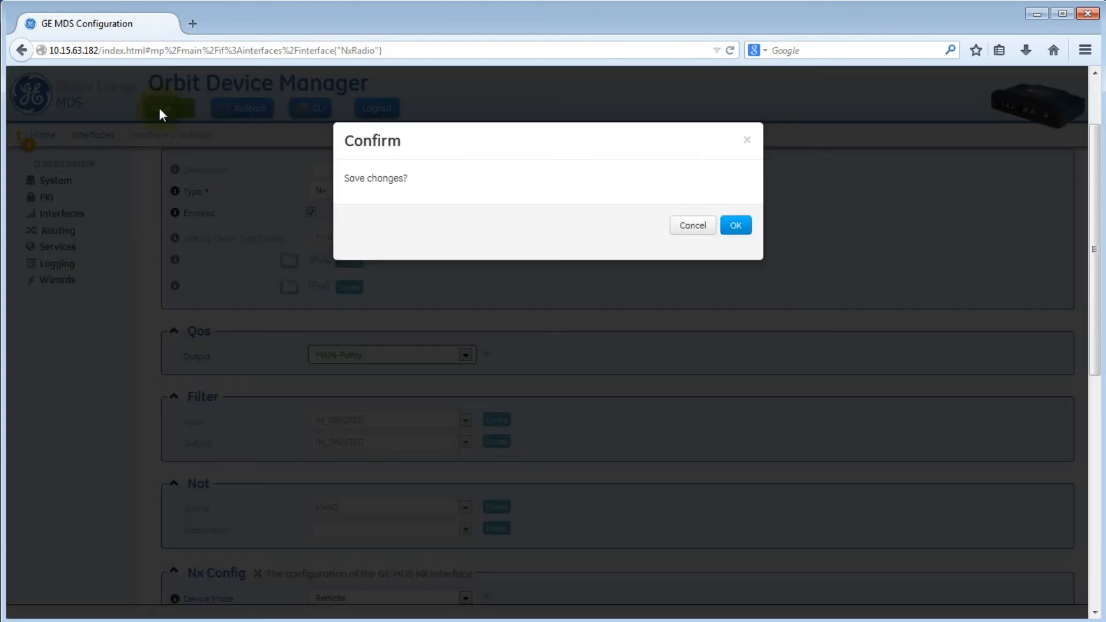
{"action": "left_click", "coordinate": [737, 226]}
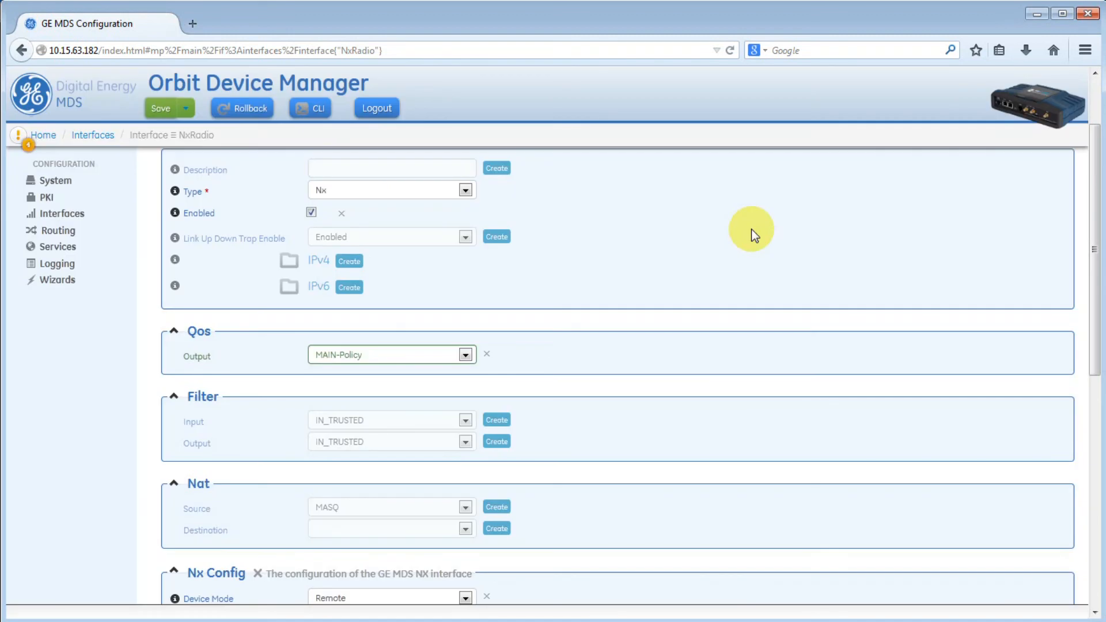